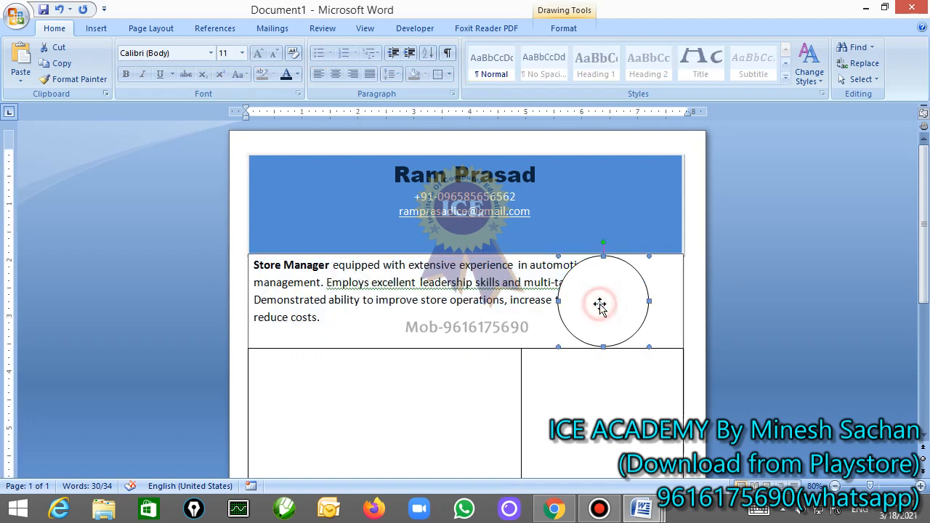
Try tight text wrapping on the circle beside the summary text, and nudge the circle slightly to the right.
click(561, 30)
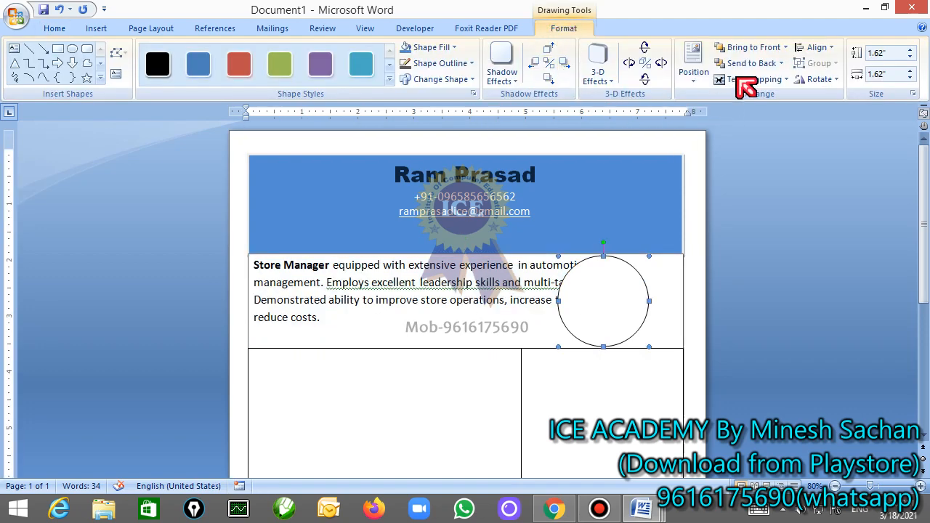
click(750, 80)
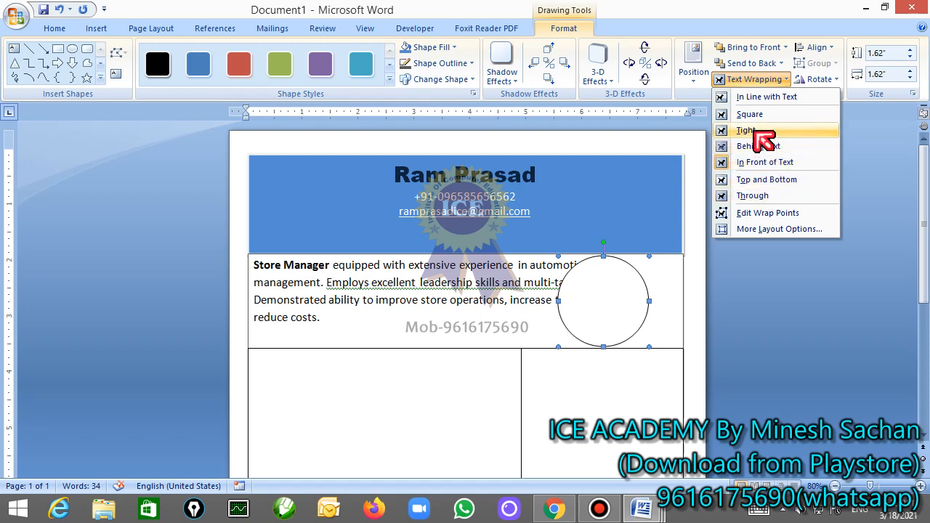
click(757, 142)
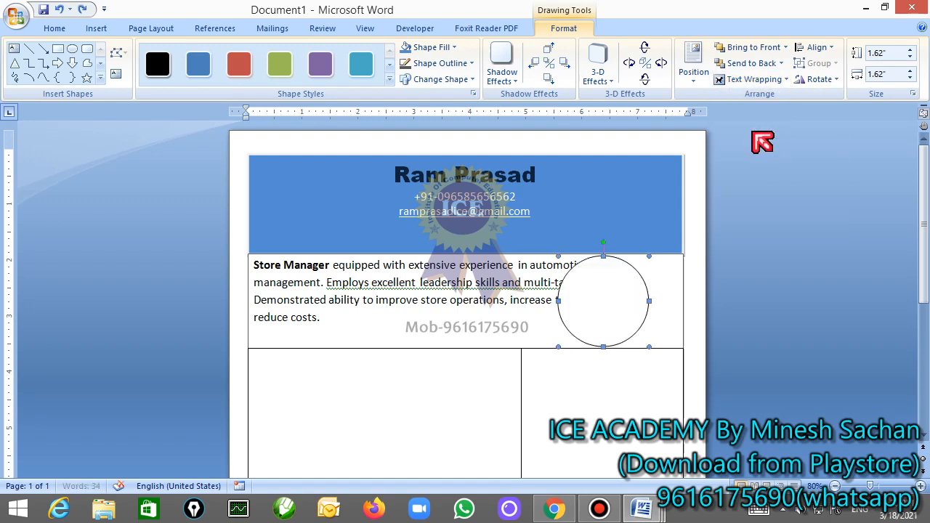
key(Right)
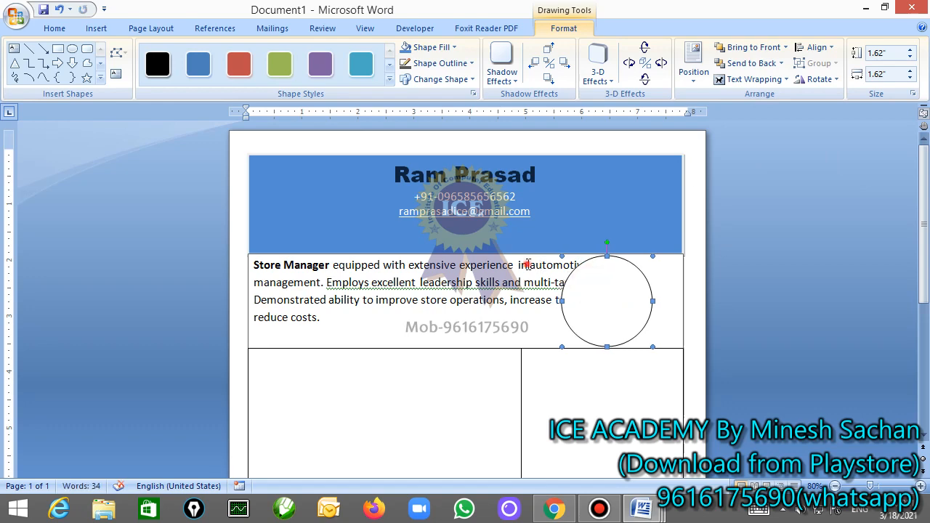
Break the summary paragraph after "experience in", "leadership" and "ability to", and shift the circle further right to clear the text.
click(528, 264)
key(Return)
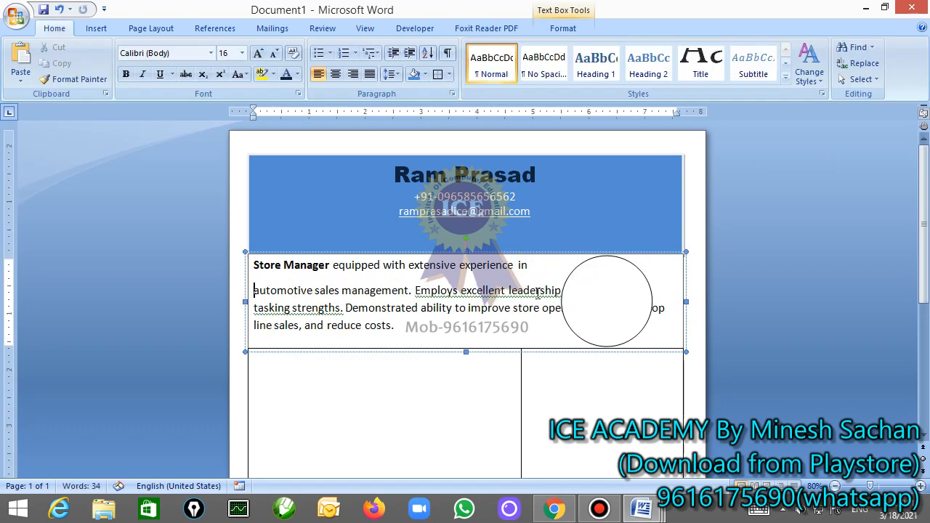
drag(578, 299, 588, 299)
click(565, 295)
key(Return)
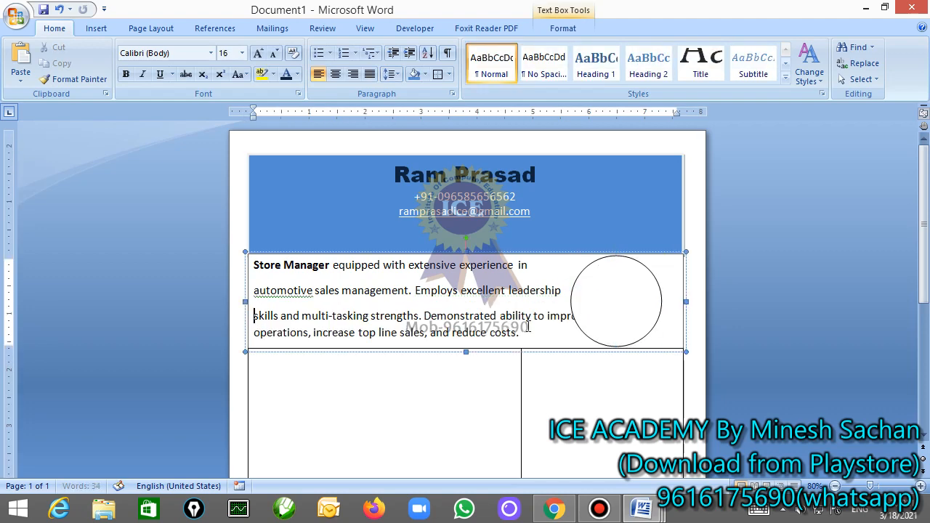
click(547, 316)
key(Return)
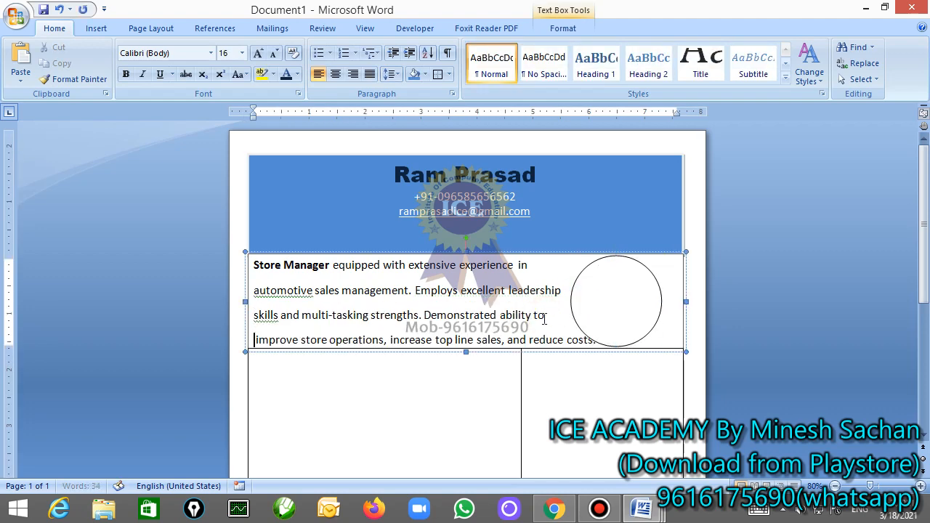
Remove the space after paragraph from the summary lines and move "reduce costs." onto its own line.
drag(254, 266, 384, 339)
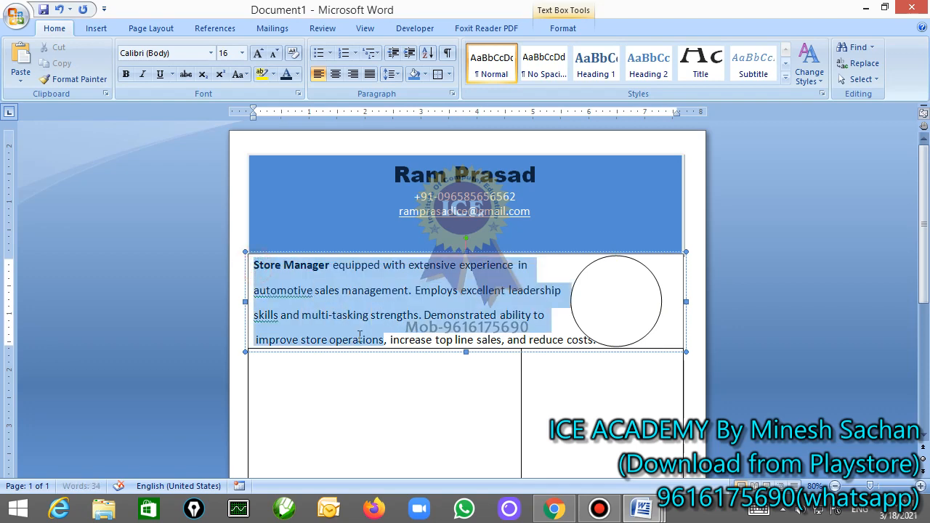
click(395, 72)
click(409, 215)
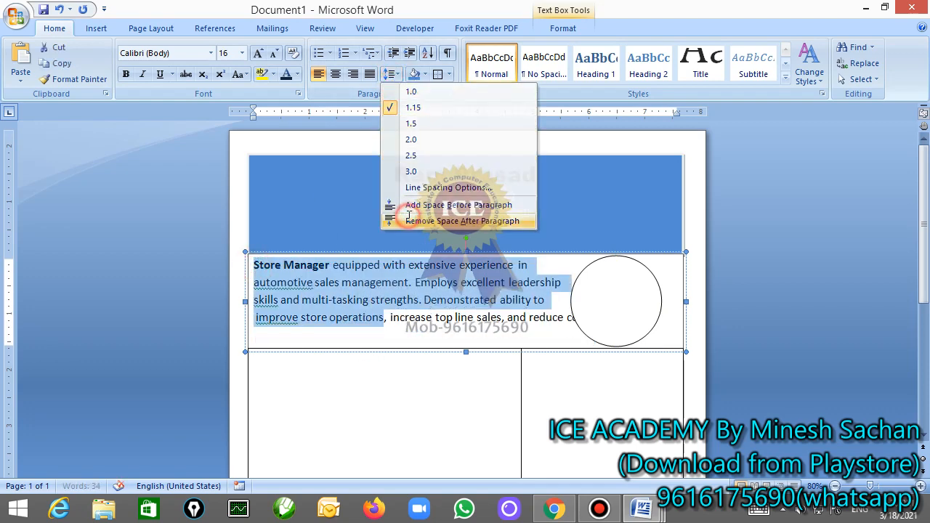
click(528, 317)
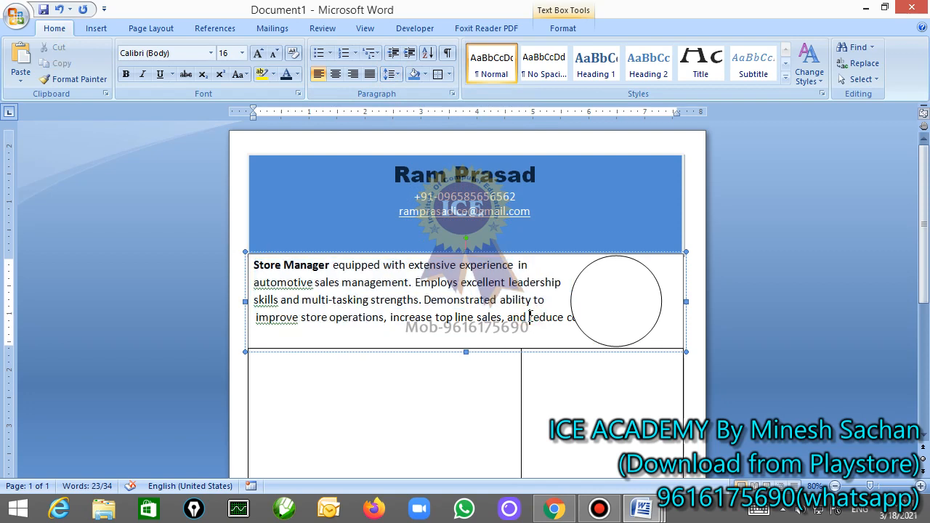
key(Return)
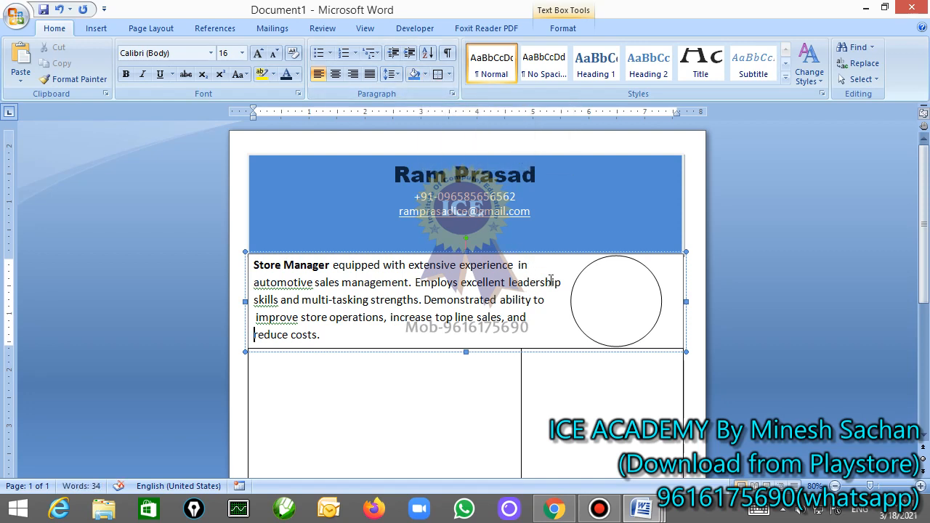
Fill the circle with the picture "Untitled-2 copy" from the certificate folder on the Desktop.
click(603, 304)
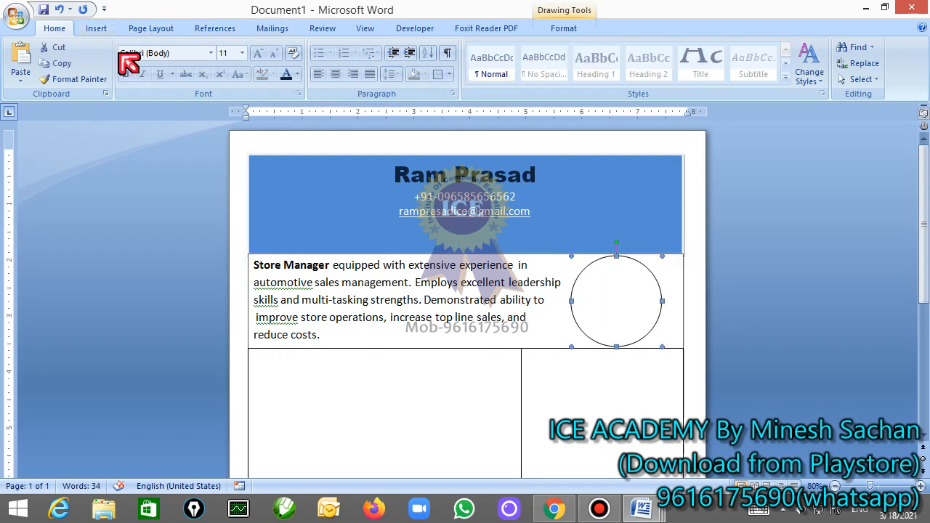
click(97, 29)
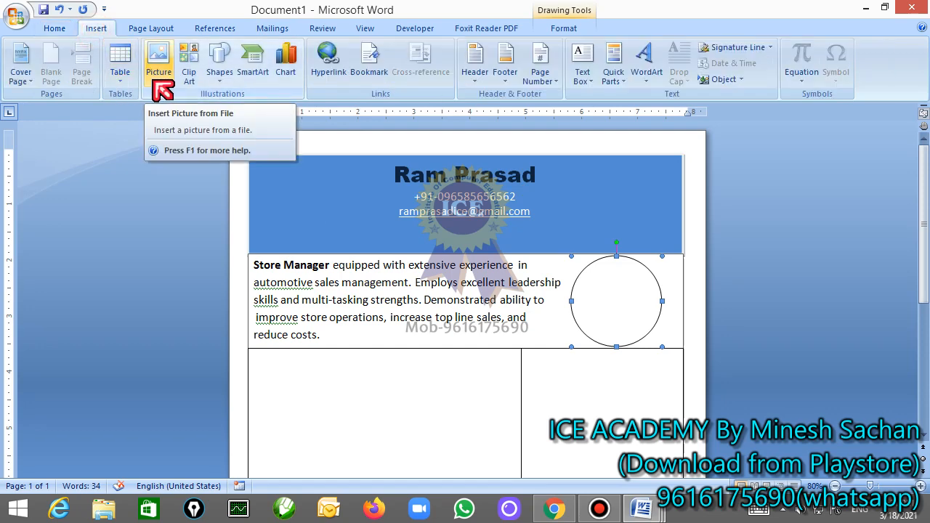
click(563, 27)
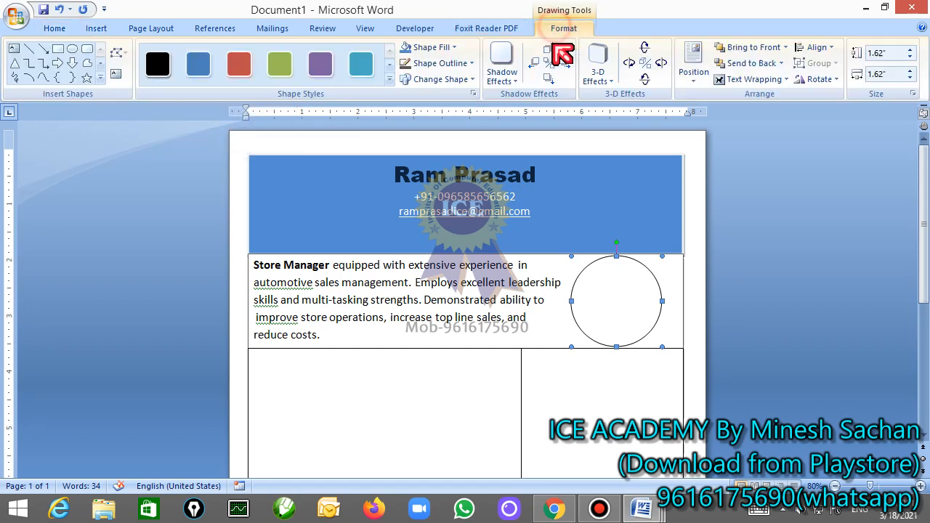
click(436, 48)
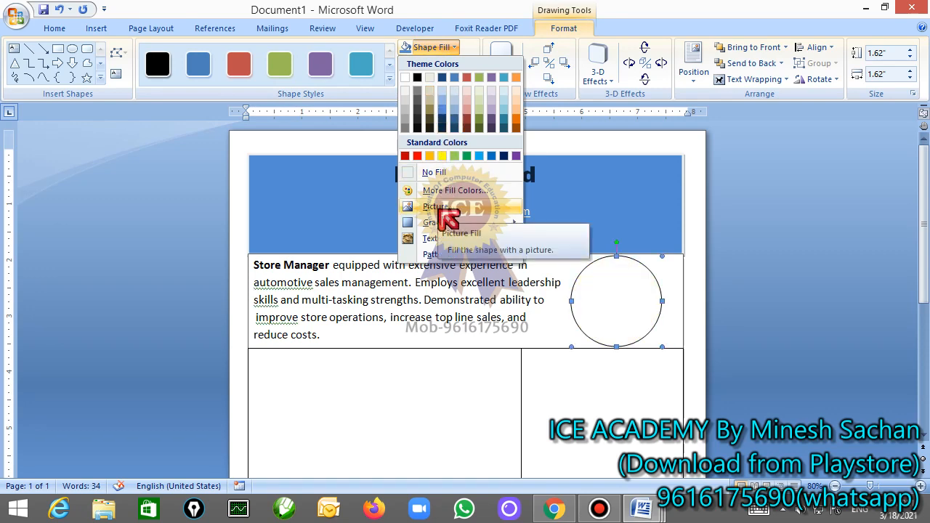
click(440, 210)
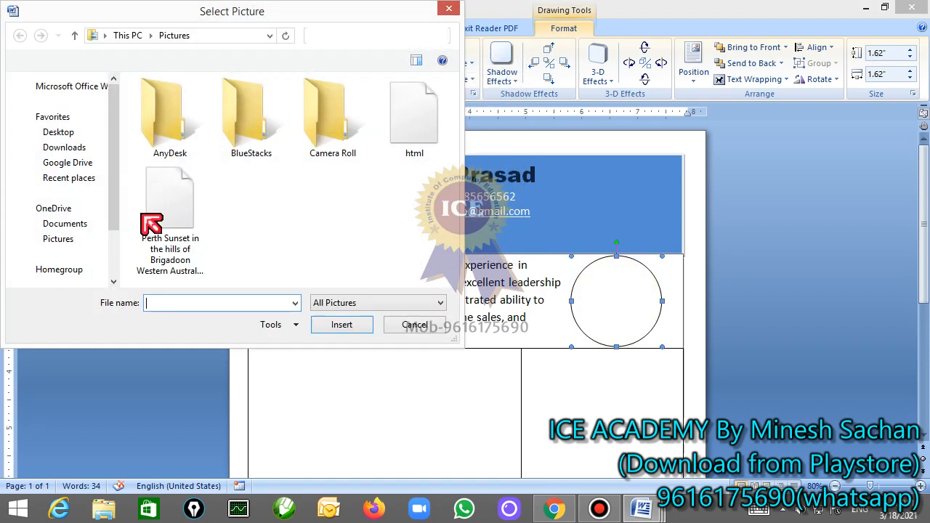
click(63, 125)
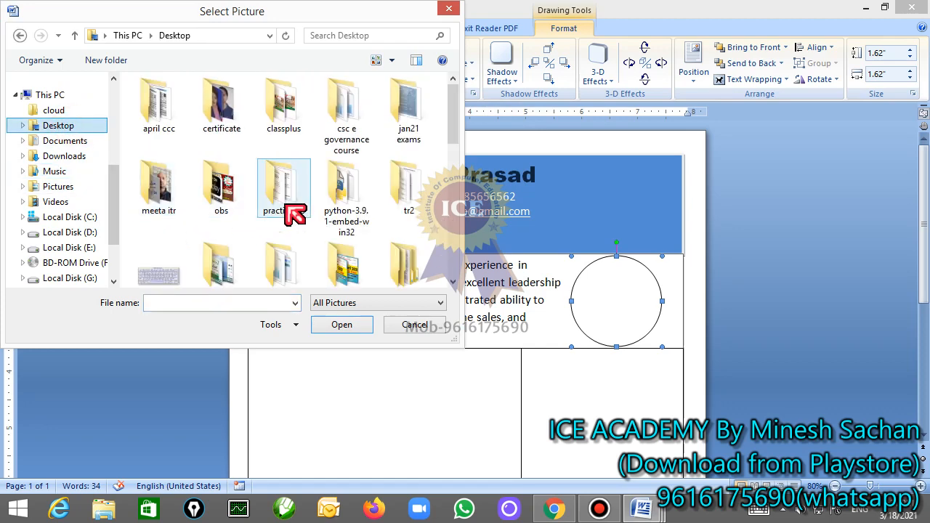
double_click(222, 109)
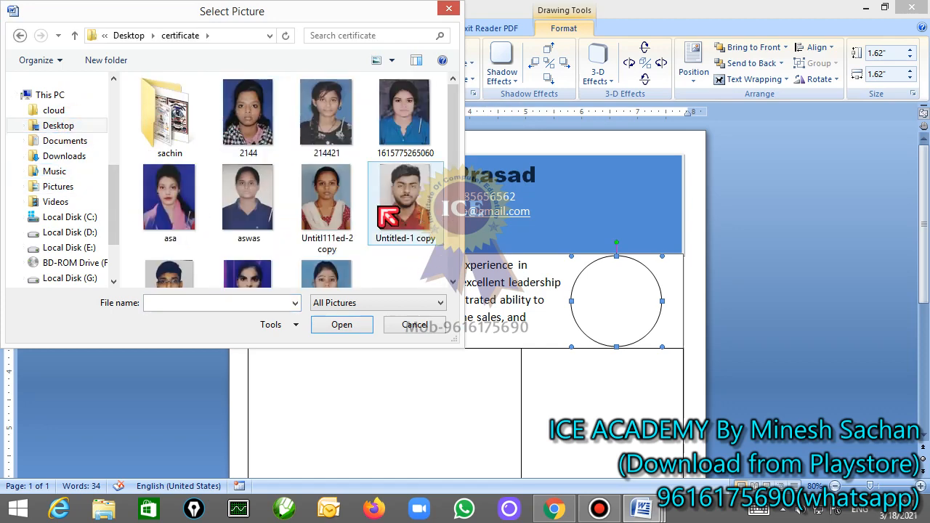
click(149, 272)
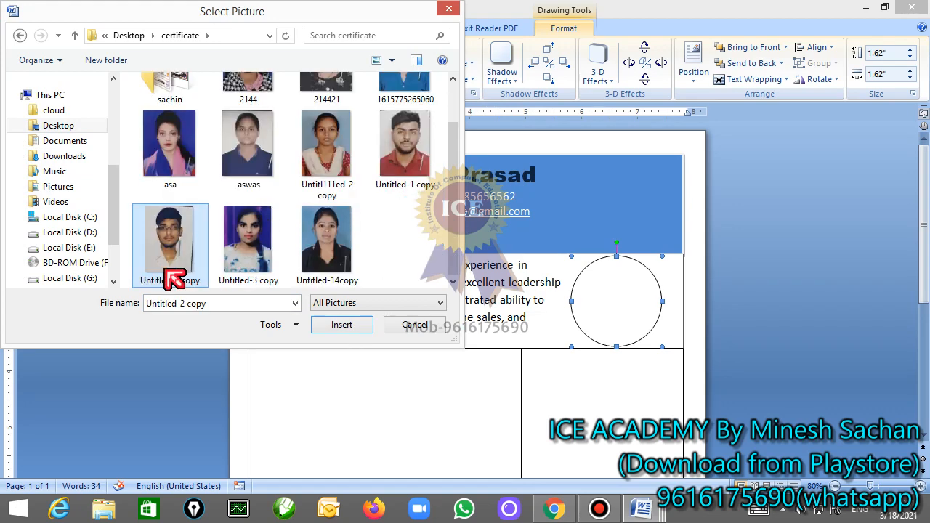
double_click(174, 276)
Remove the outline from the Store Manager summary text box and check the page in print preview.
click(390, 379)
scroll(415, 376, down, 3)
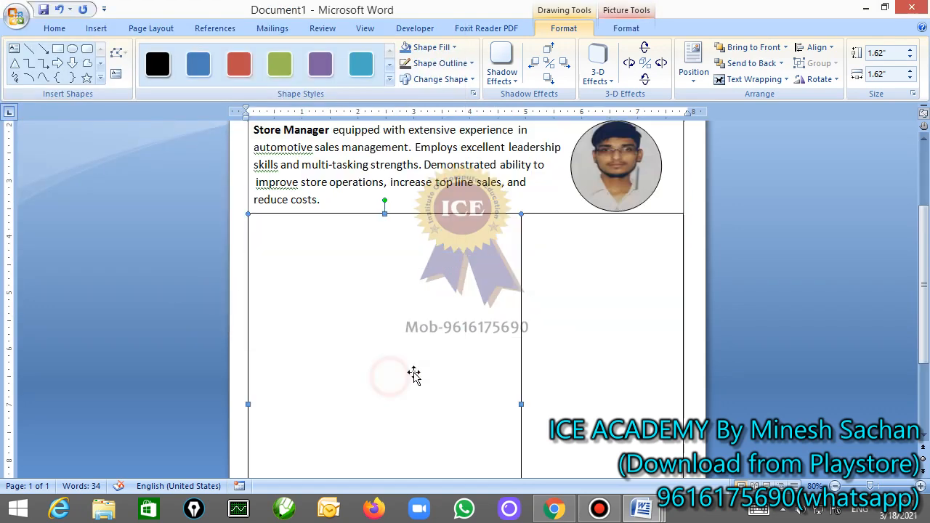
scroll(488, 361, up, 2)
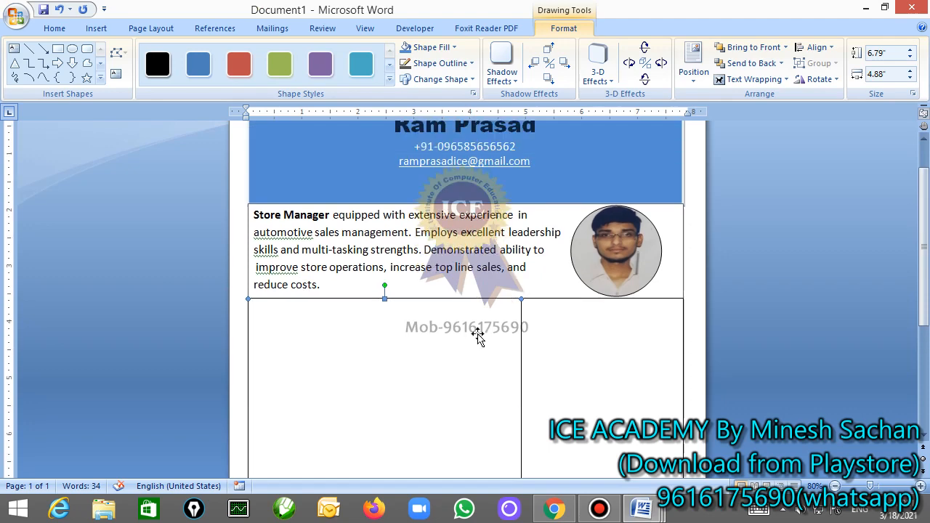
click(473, 271)
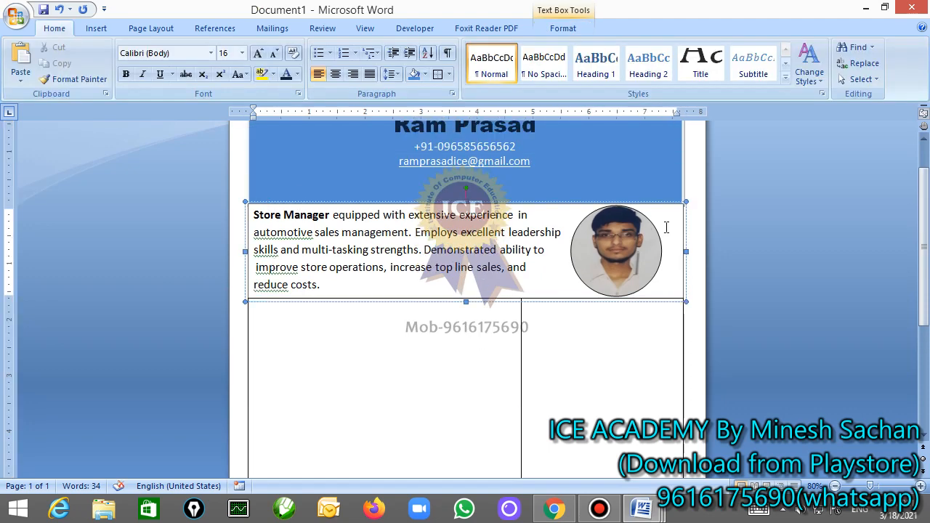
click(448, 74)
click(474, 159)
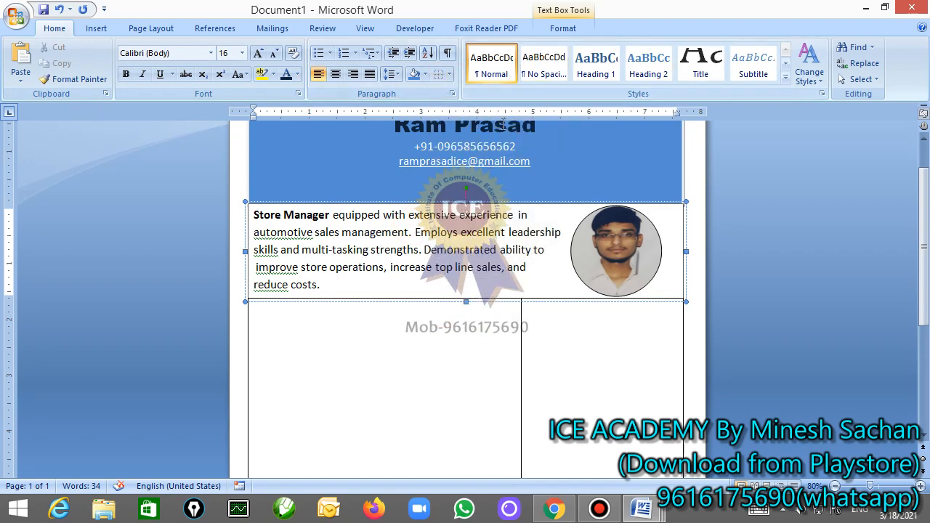
click(562, 27)
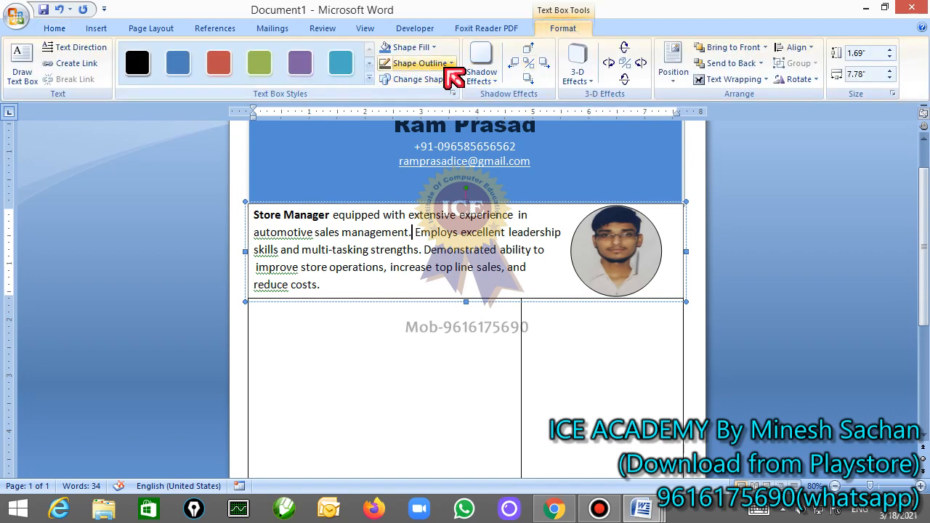
click(449, 65)
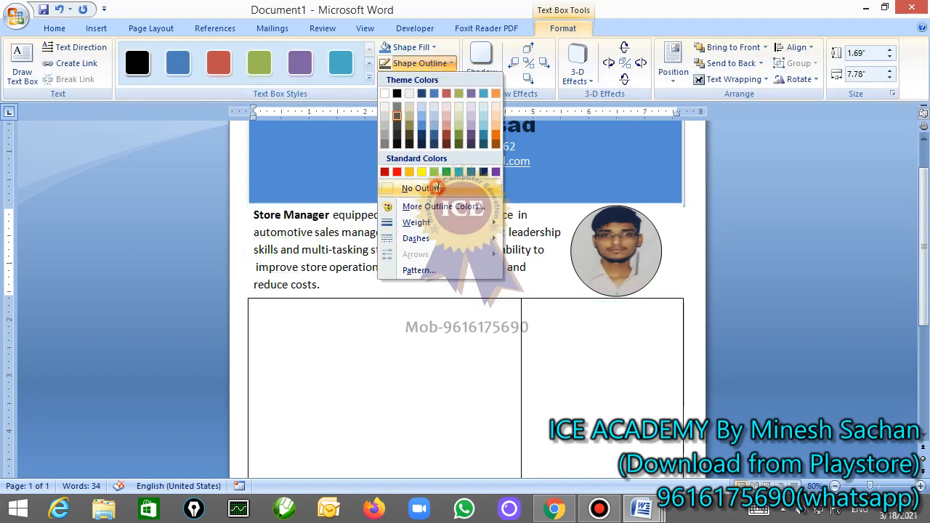
click(442, 189)
key(ctrl+F2)
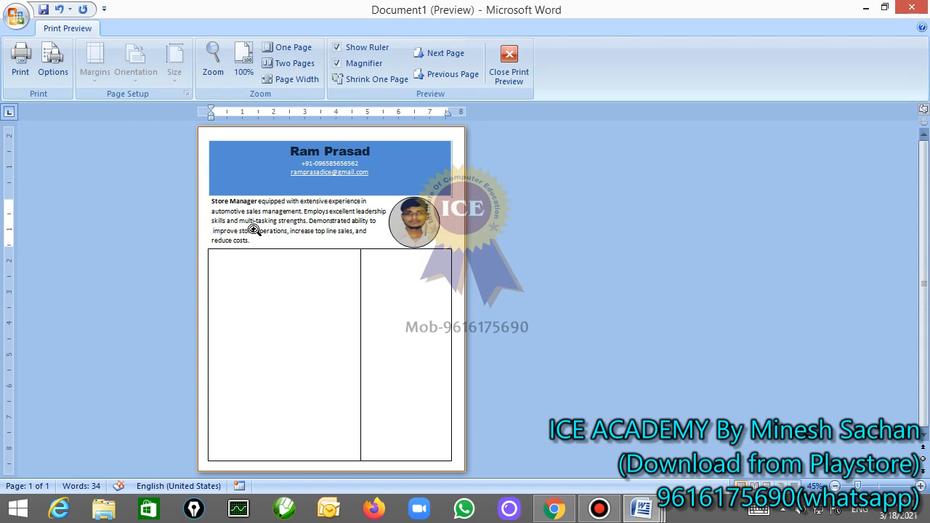
click(509, 73)
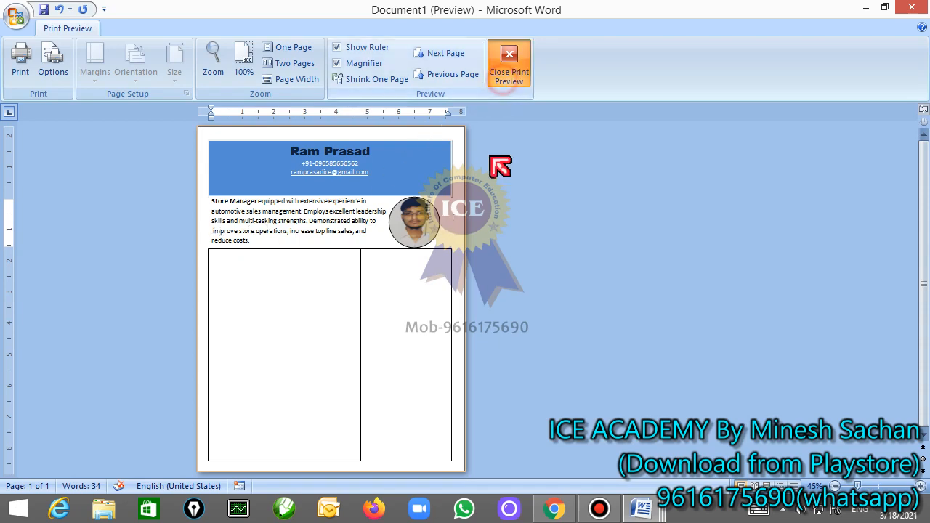
Enable text in the large left rectangle below the summary and paste the copied Experience section into it.
click(359, 411)
scroll(359, 411, down, 4)
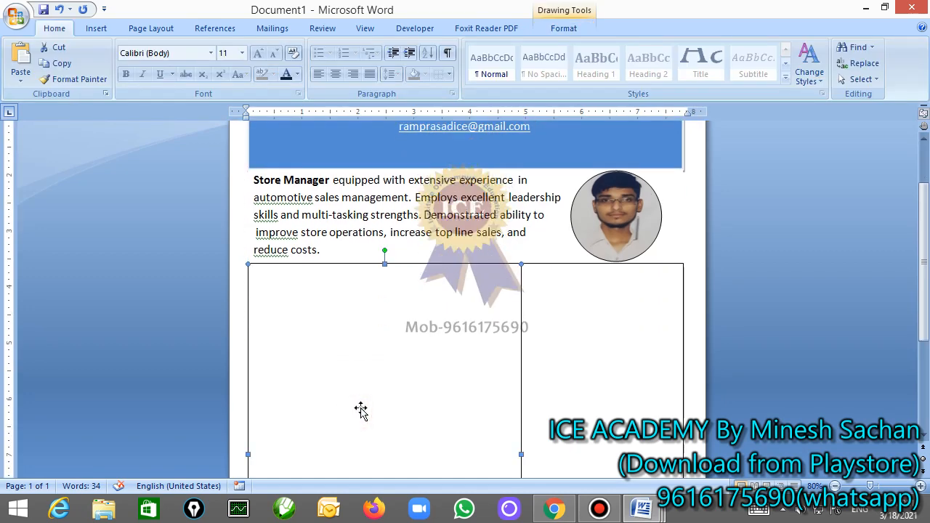
key(Escape)
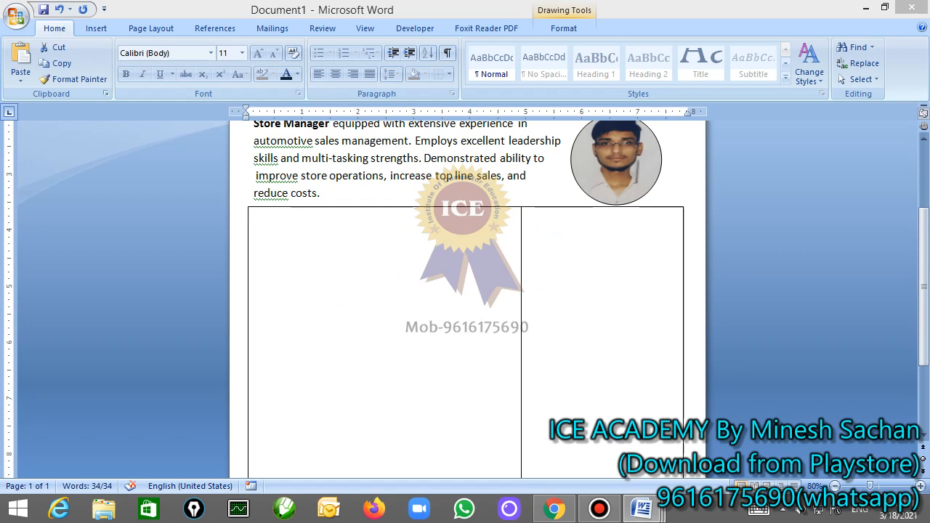
click(422, 314)
right_click(418, 306)
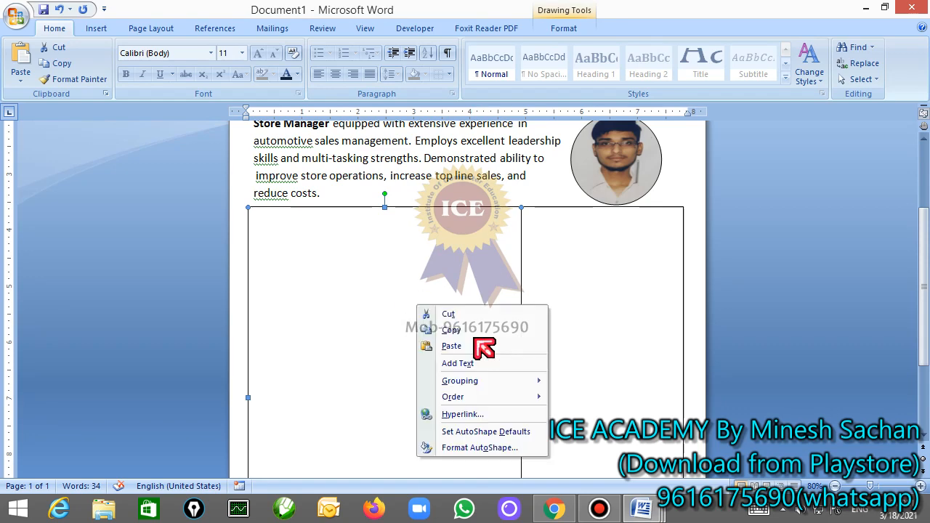
click(471, 362)
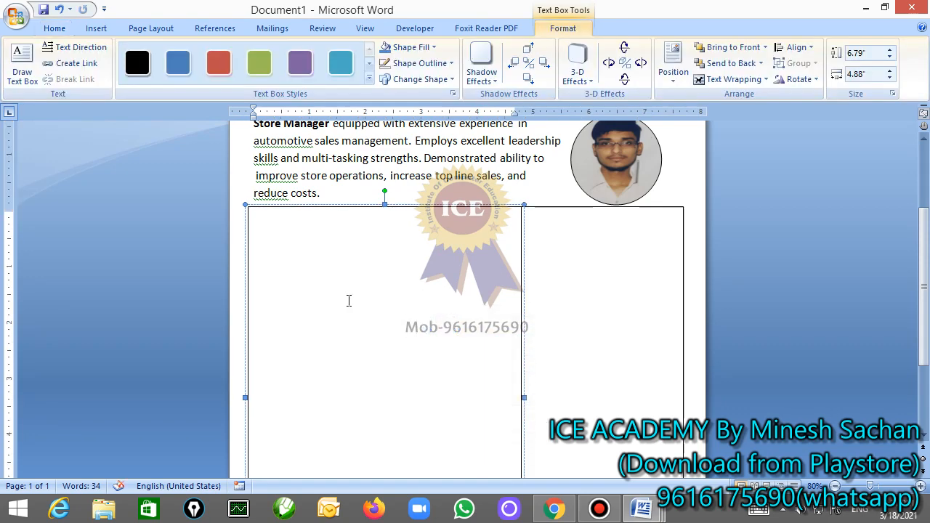
key(ctrl+v)
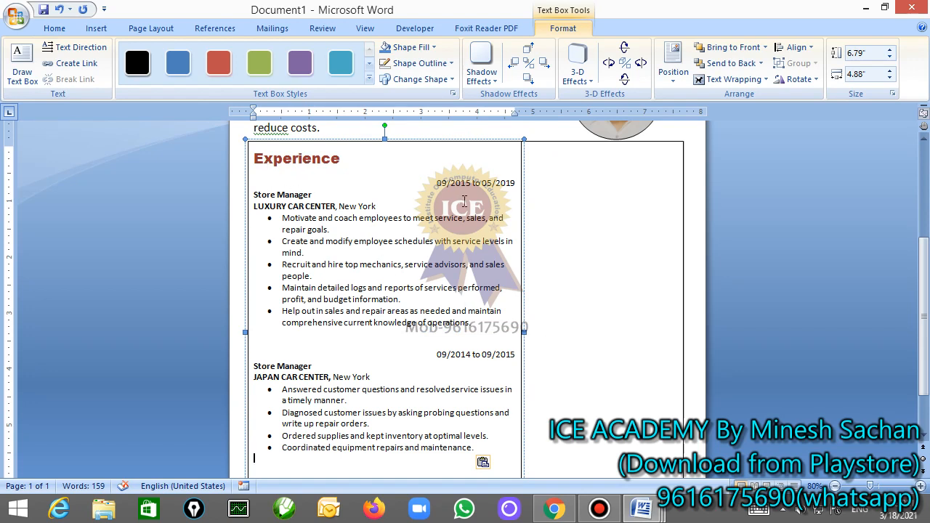
drag(444, 187, 504, 199)
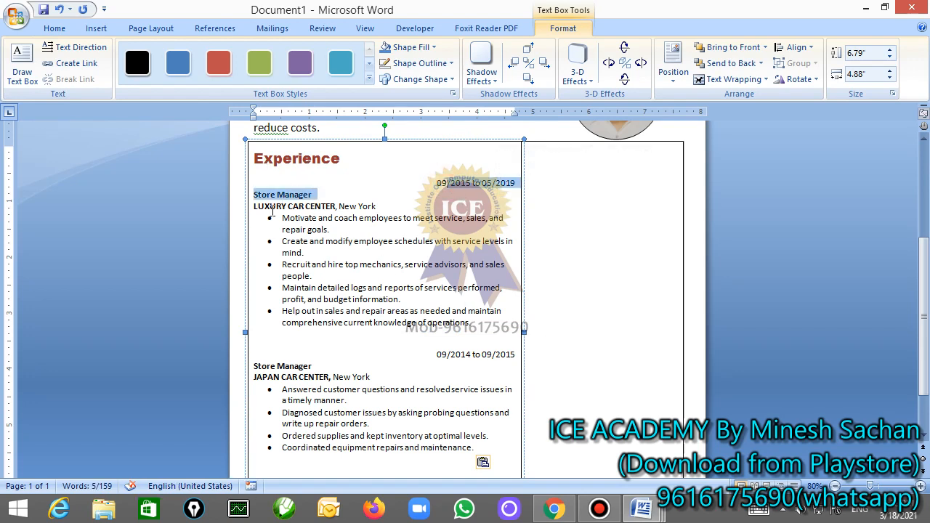
click(308, 221)
drag(306, 226, 344, 314)
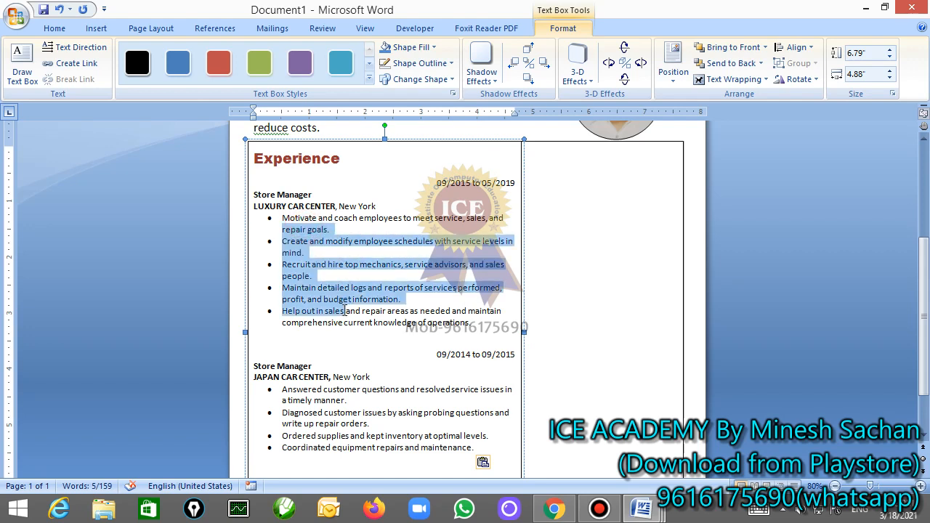
click(388, 368)
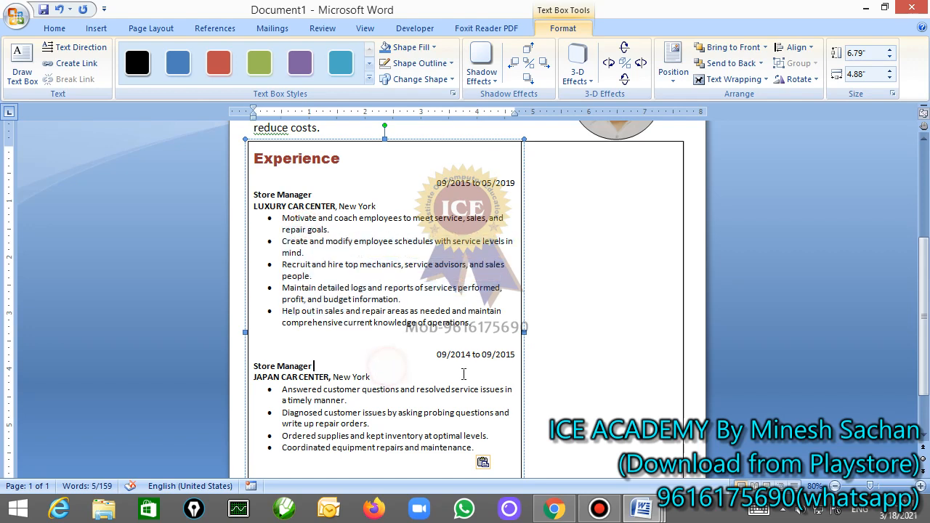
Remove the outline from the Experience text box.
scroll(376, 416, down, 2)
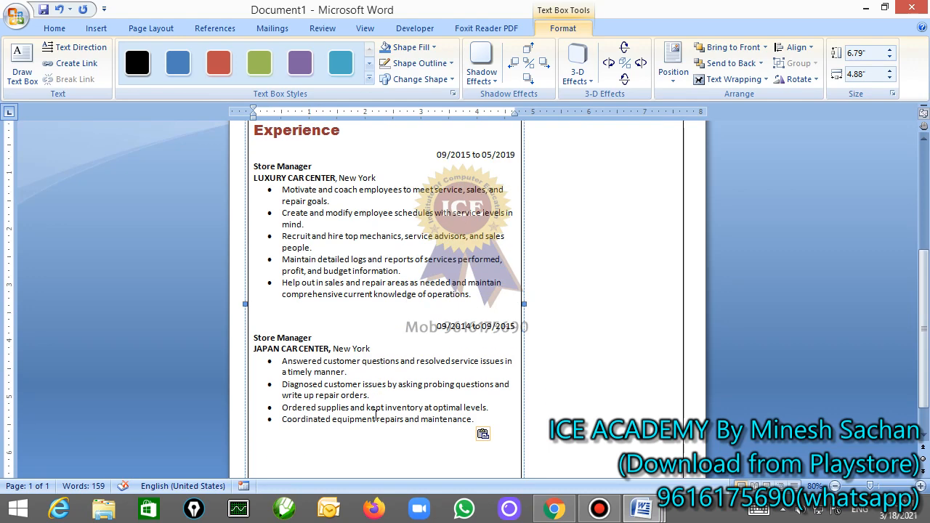
scroll(376, 415, up, 4)
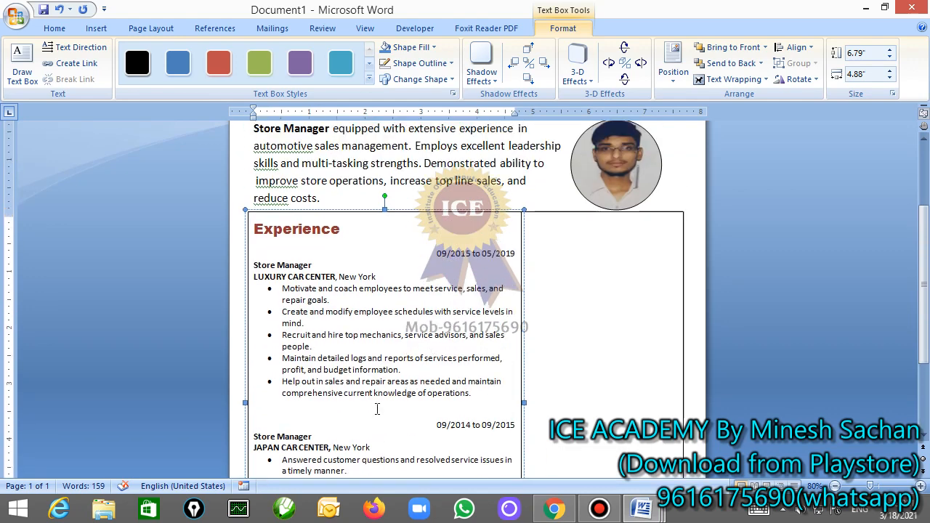
scroll(378, 409, down, 2)
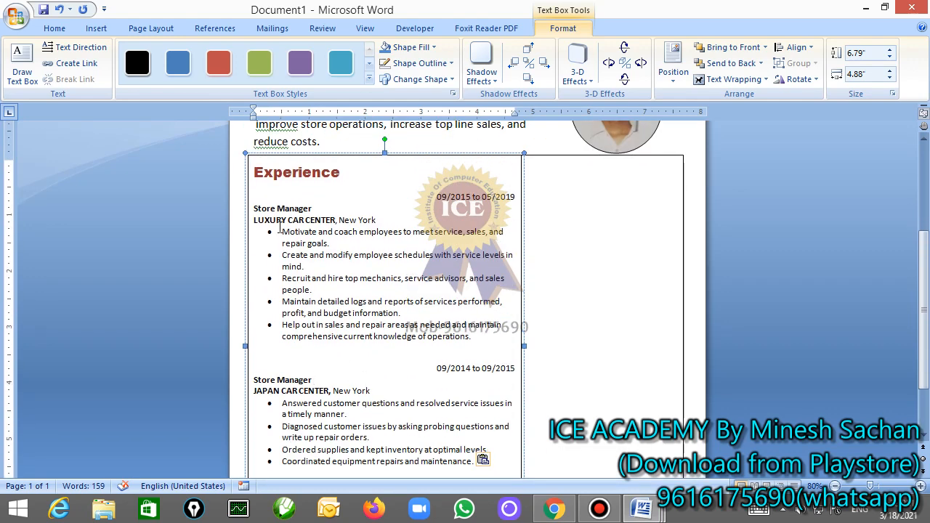
click(605, 327)
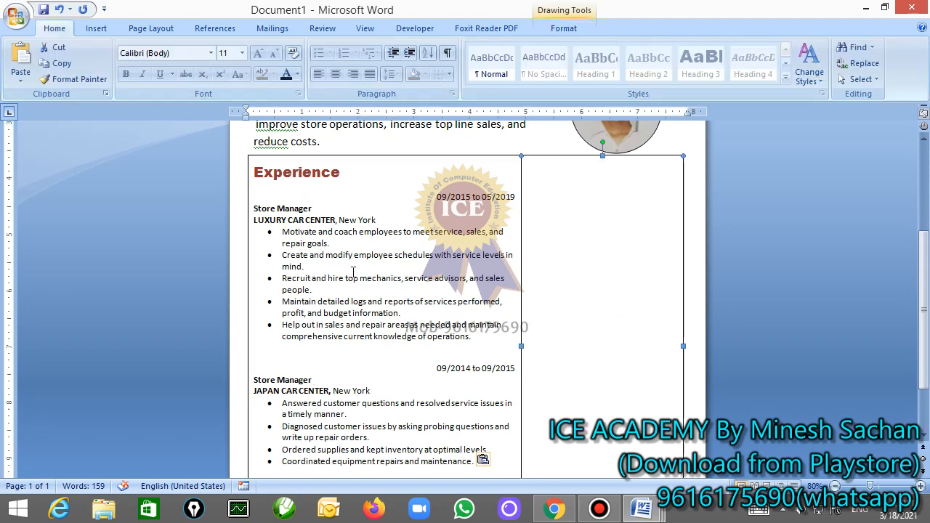
click(353, 272)
click(425, 65)
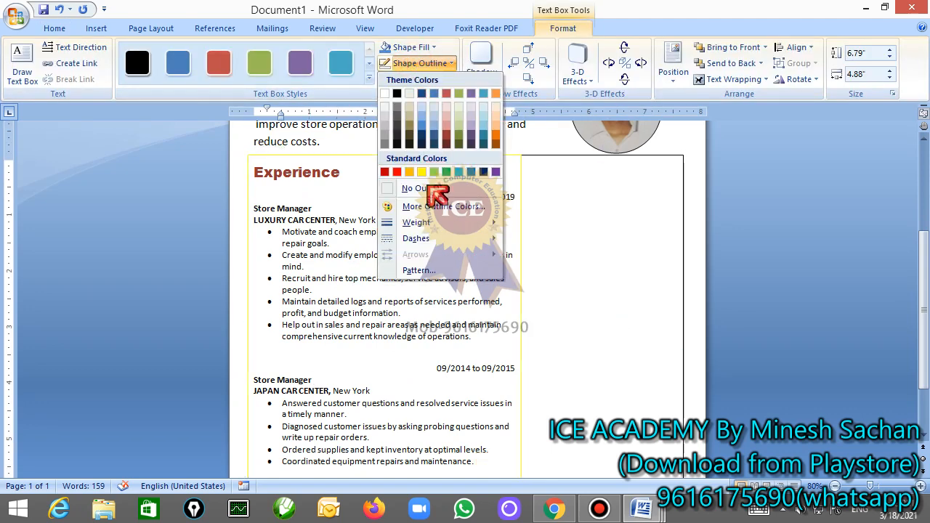
click(418, 188)
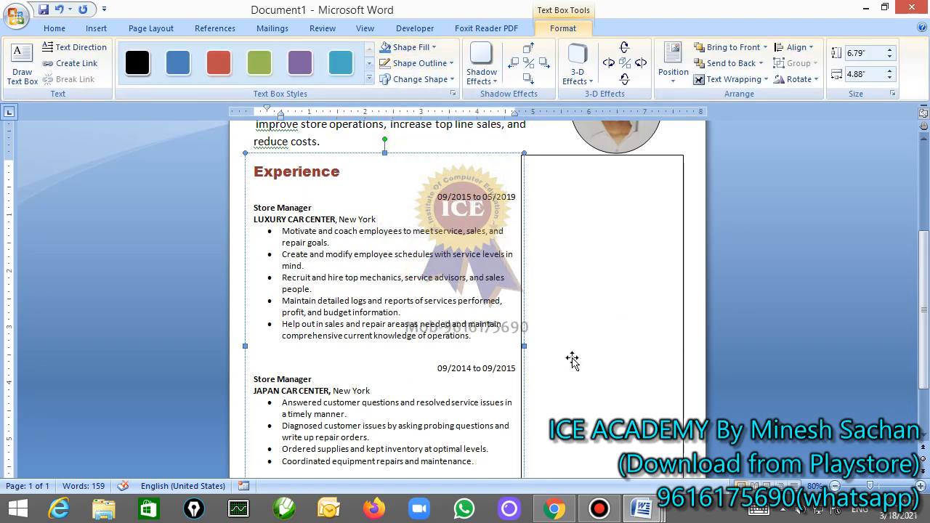
Enable text in the empty rectangle beside the Experience section and paste the copied Highlights, Education and Hobbies sections into it.
click(574, 358)
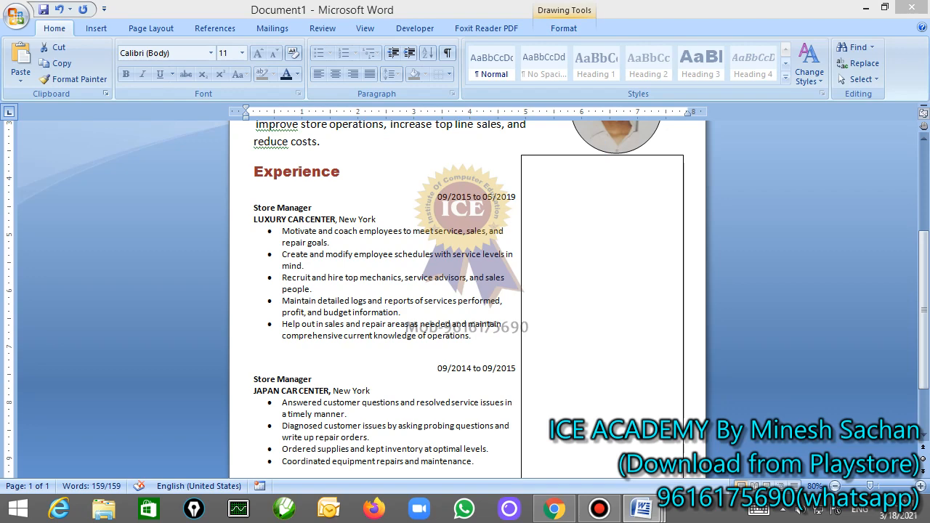
click(627, 224)
right_click(600, 211)
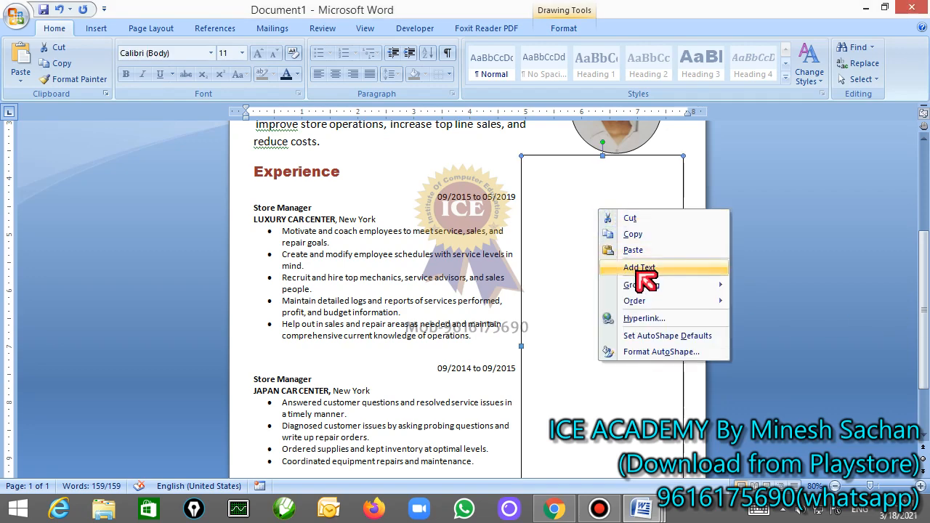
click(641, 269)
key(ctrl+v)
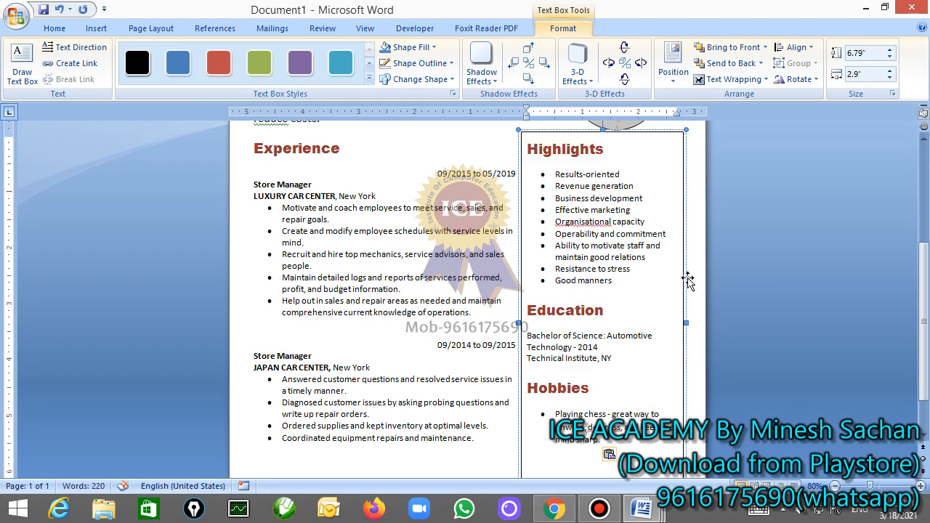
Draw a rectangle about 1.3" high and 8.51" wide across the bottom of the page and apply the blue shape style.
scroll(688, 282, down, 2)
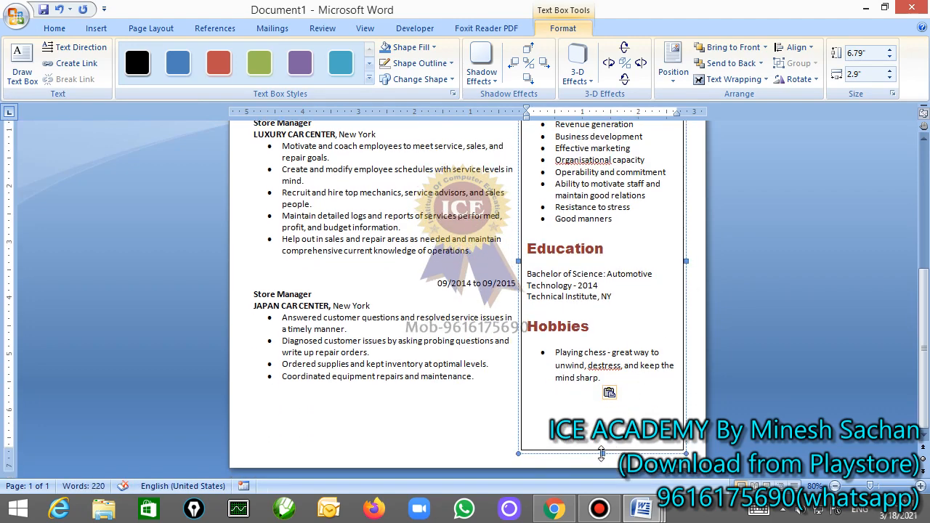
click(589, 293)
click(56, 28)
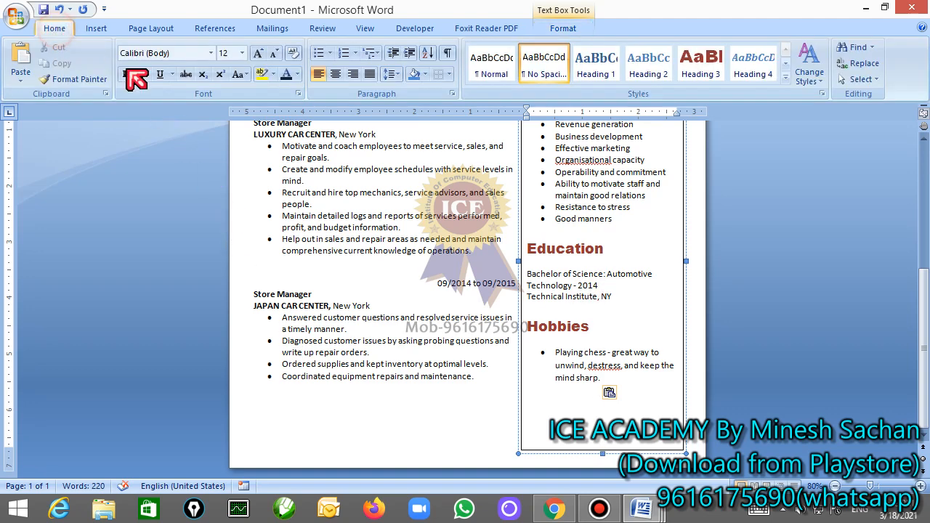
click(109, 30)
click(218, 73)
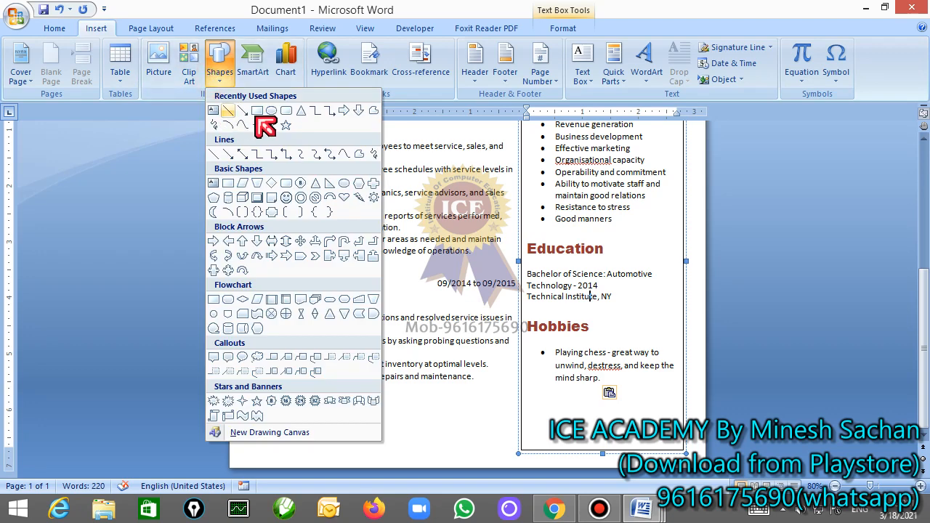
click(258, 110)
drag(232, 395, 705, 469)
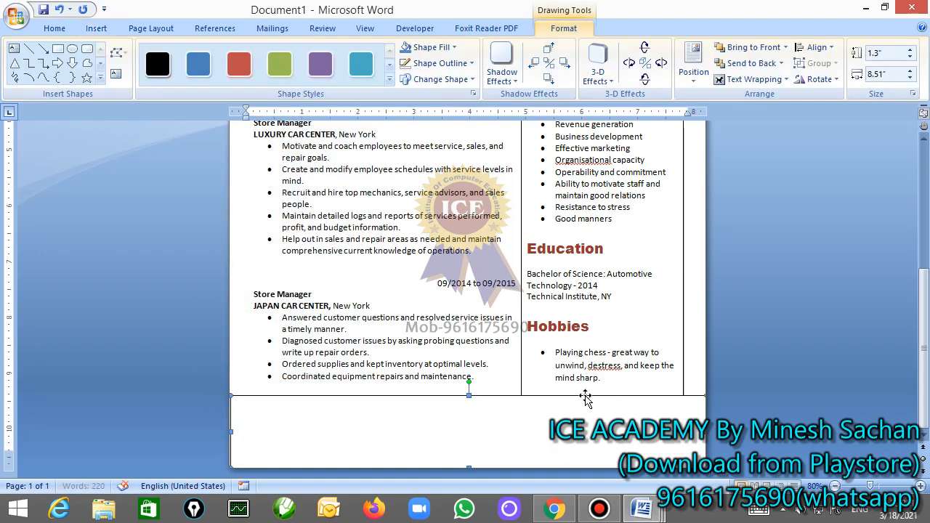
scroll(390, 245, up, 7)
scroll(436, 259, down, 7)
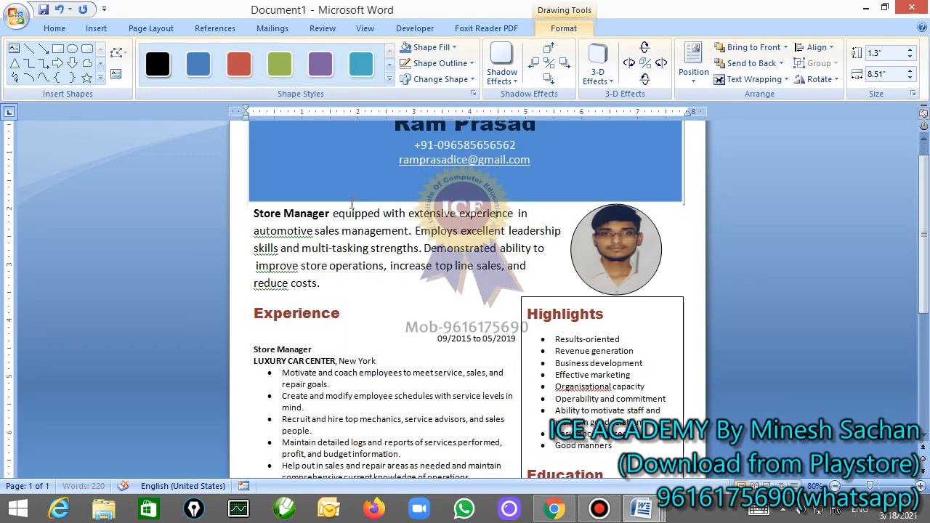
scroll(486, 273, up, 2)
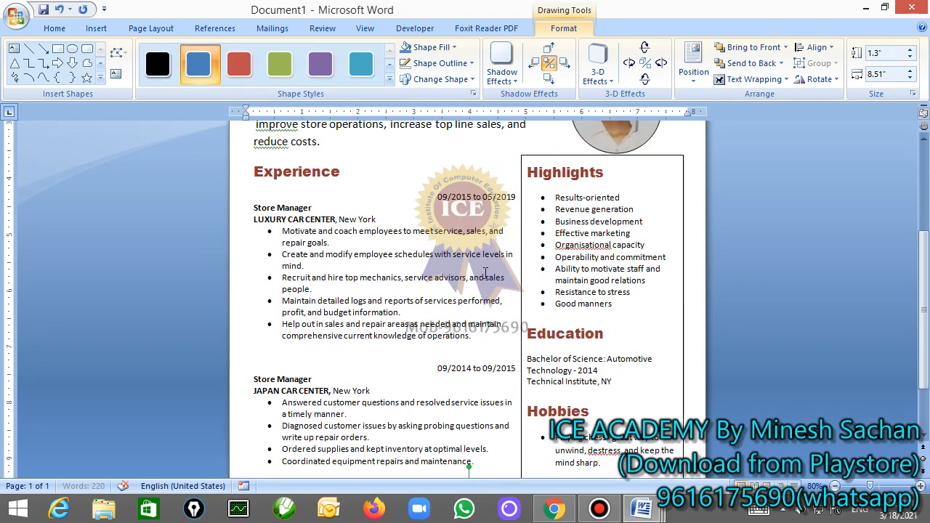
scroll(384, 306, down, 3)
Remove the outline from the Highlights text box and check the page in print preview.
click(672, 207)
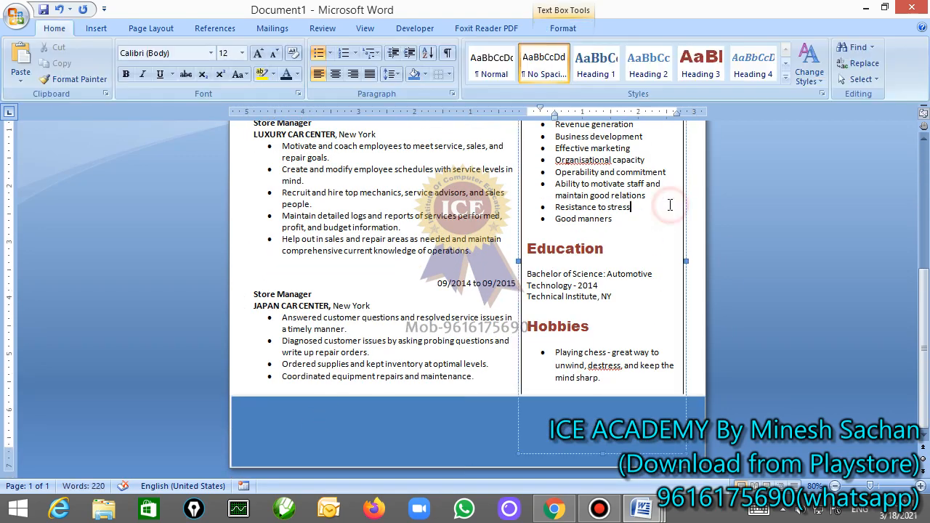
click(563, 28)
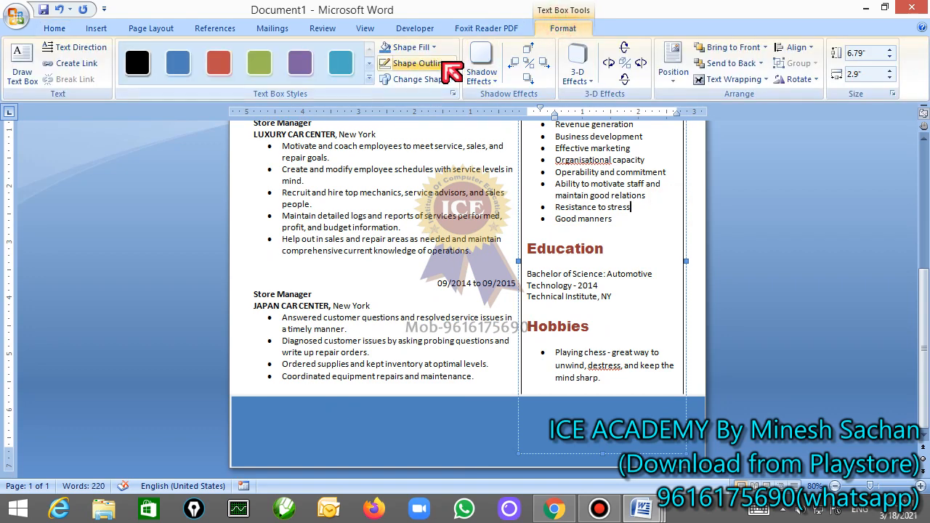
click(450, 64)
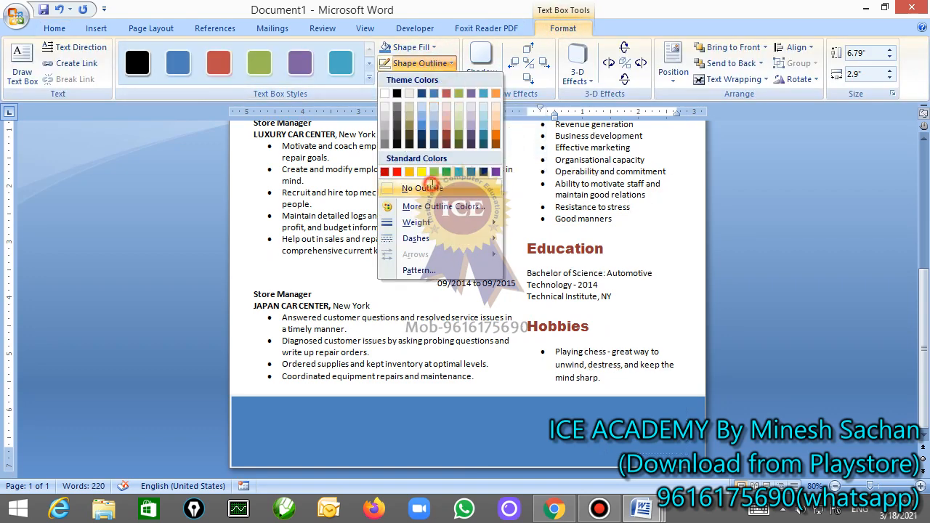
click(425, 188)
click(435, 192)
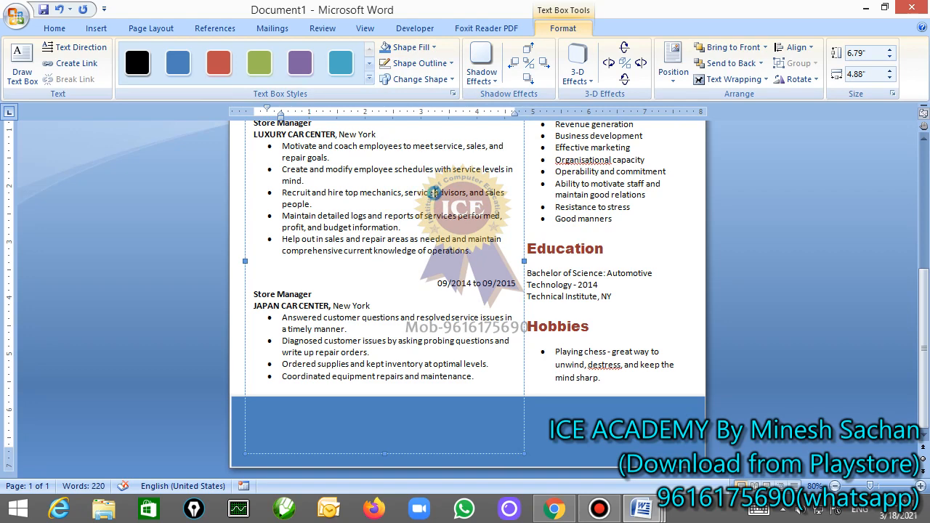
key(ctrl+F2)
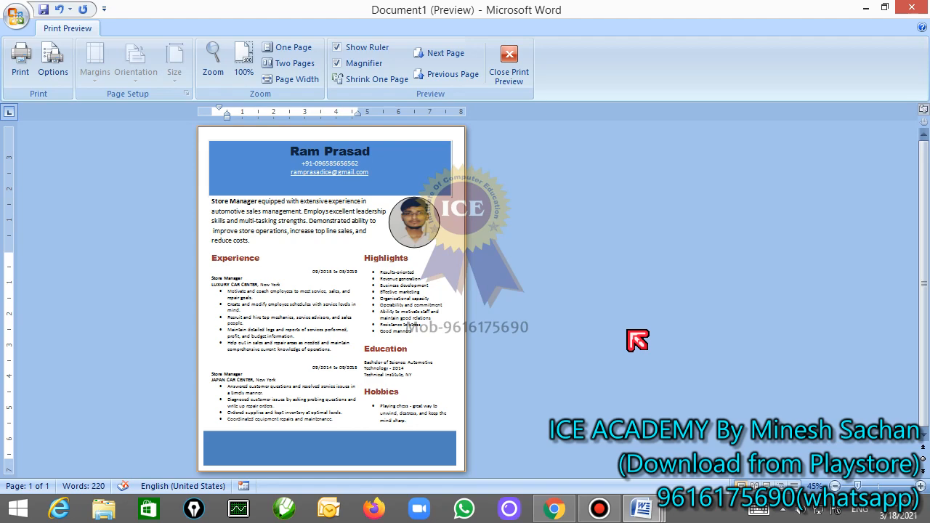
key(ctrl+F2)
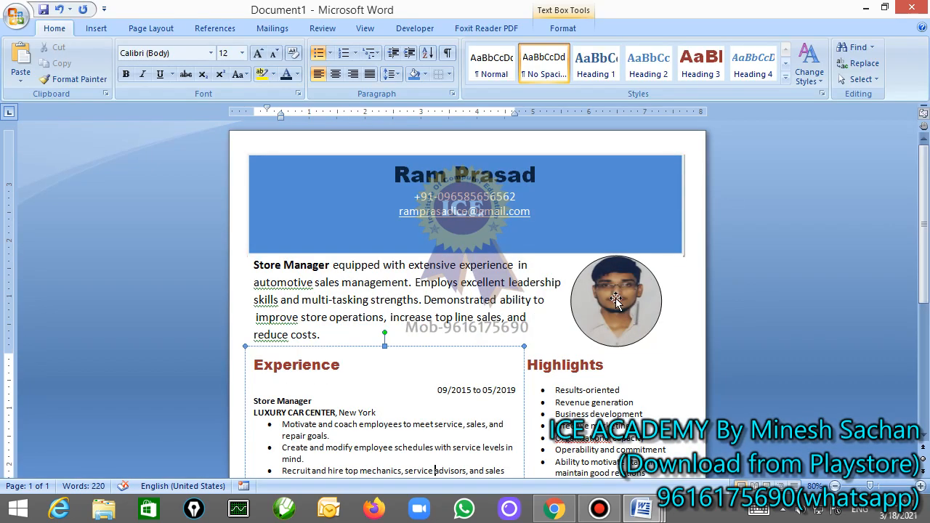
Set the outline weight of the circular photo to 1½ pt.
click(624, 29)
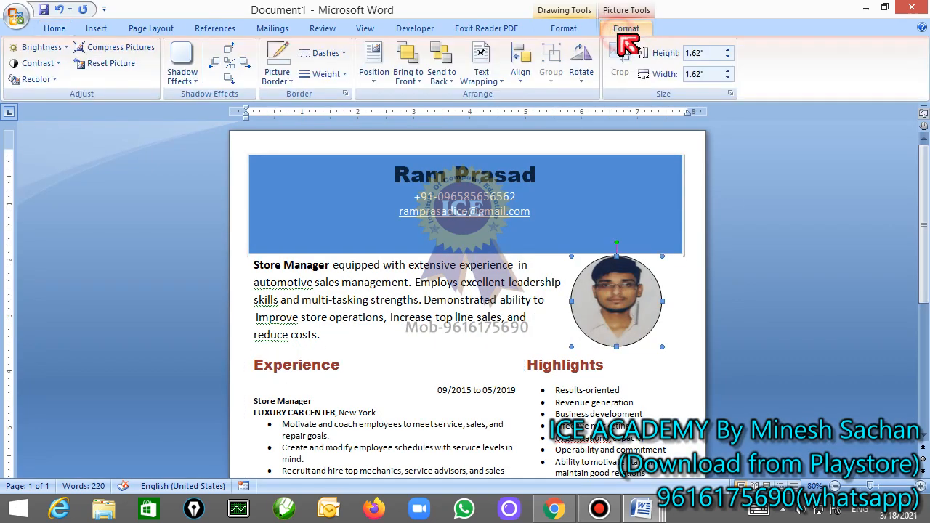
scroll(514, 76, up, 1)
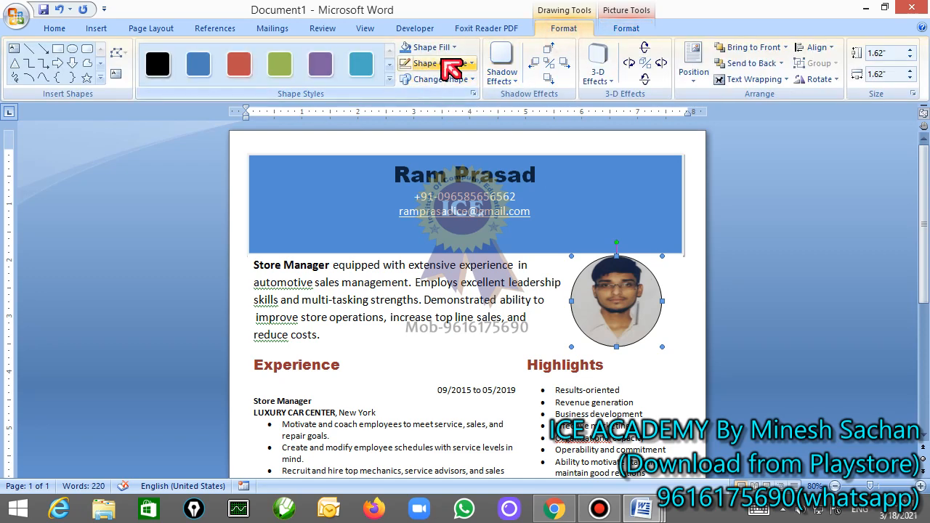
click(458, 65)
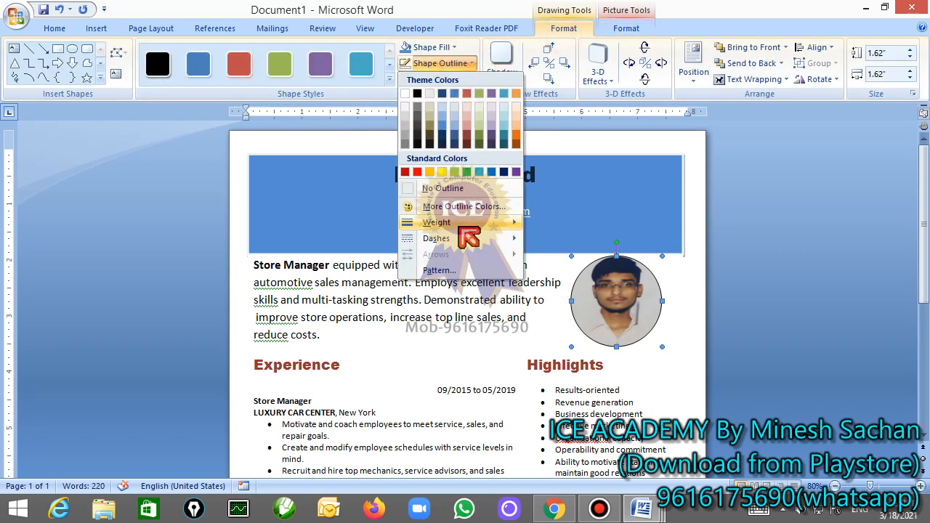
mouse_move(466, 223)
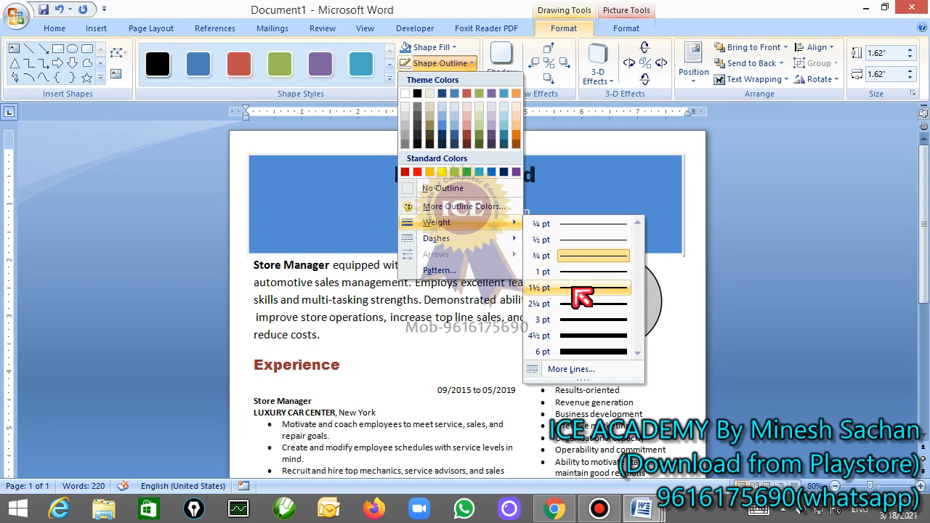
click(578, 288)
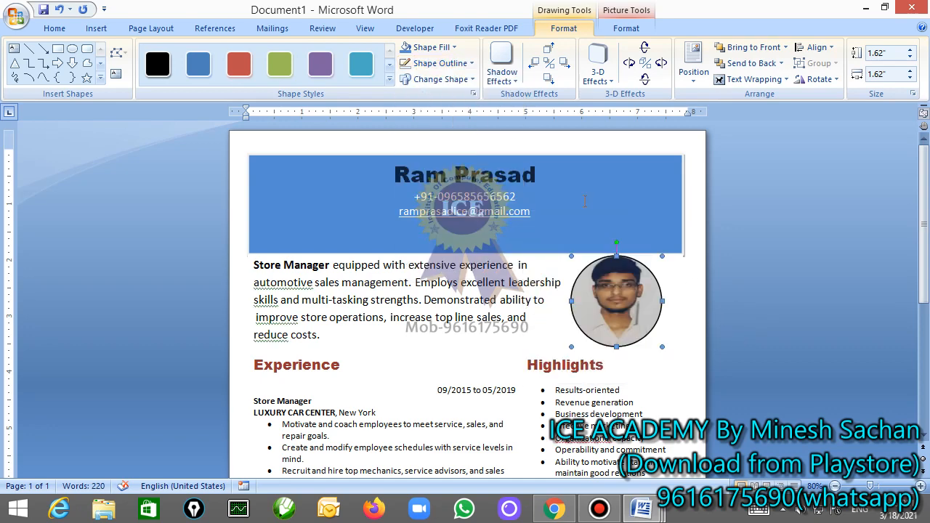
Add a shadow effect to the circular photo and check the page in print preview.
click(501, 77)
click(513, 185)
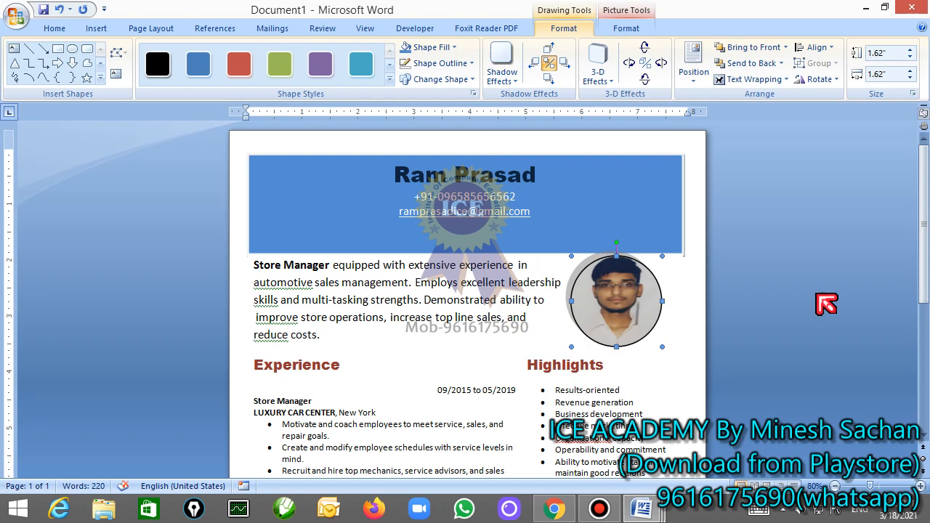
key(ctrl+F2)
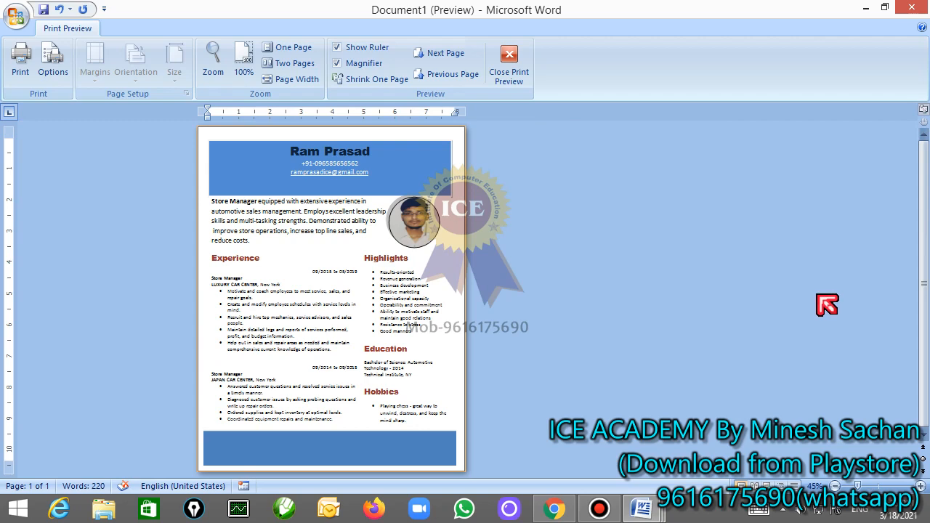
click(519, 85)
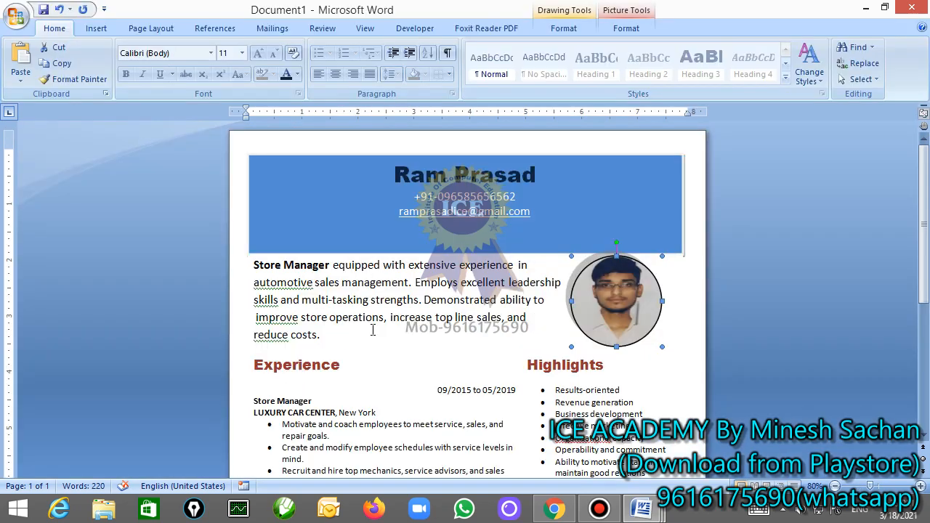
Reduce the Store Manager summary text to font size 14 and check the page in print preview.
triple_click(323, 307)
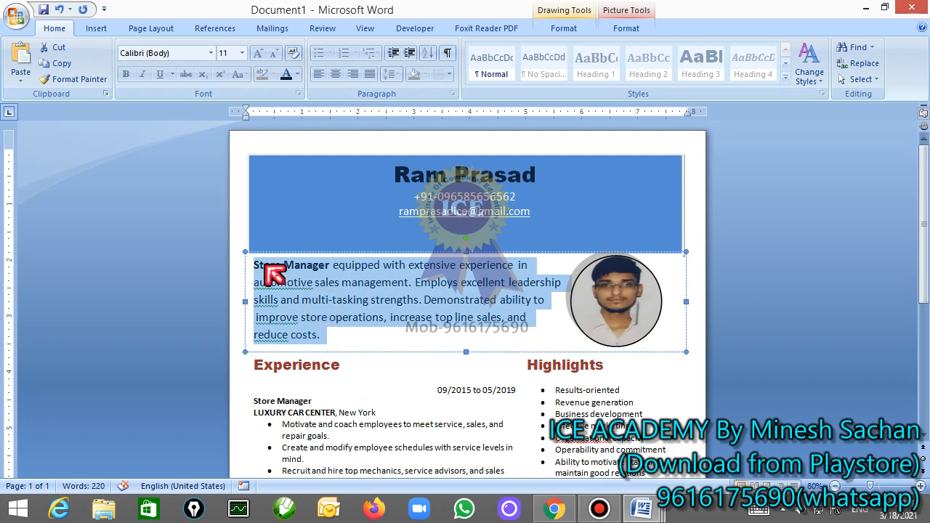
click(274, 55)
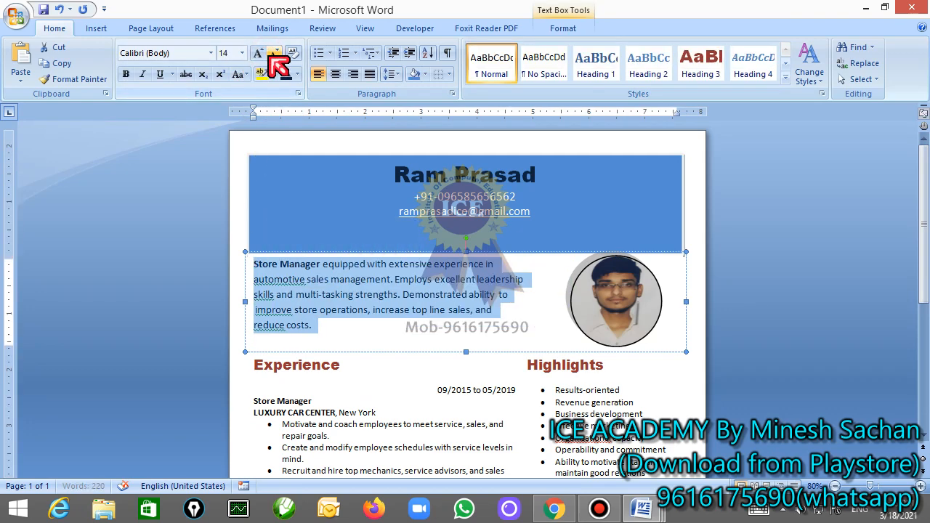
click(394, 293)
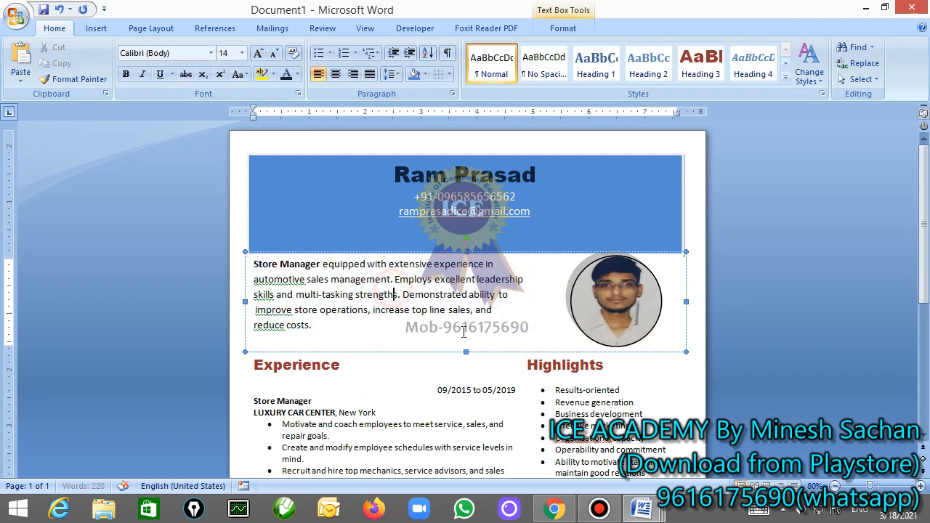
key(ctrl+F2)
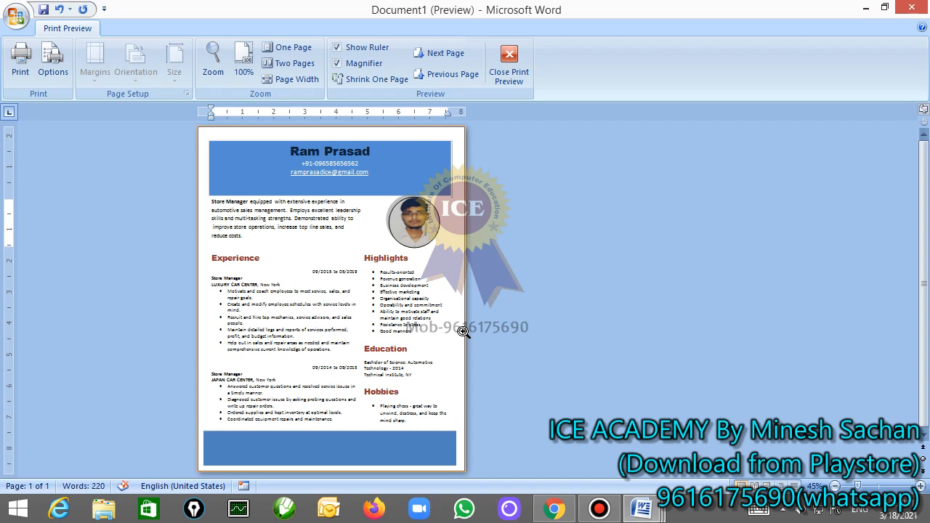
click(503, 74)
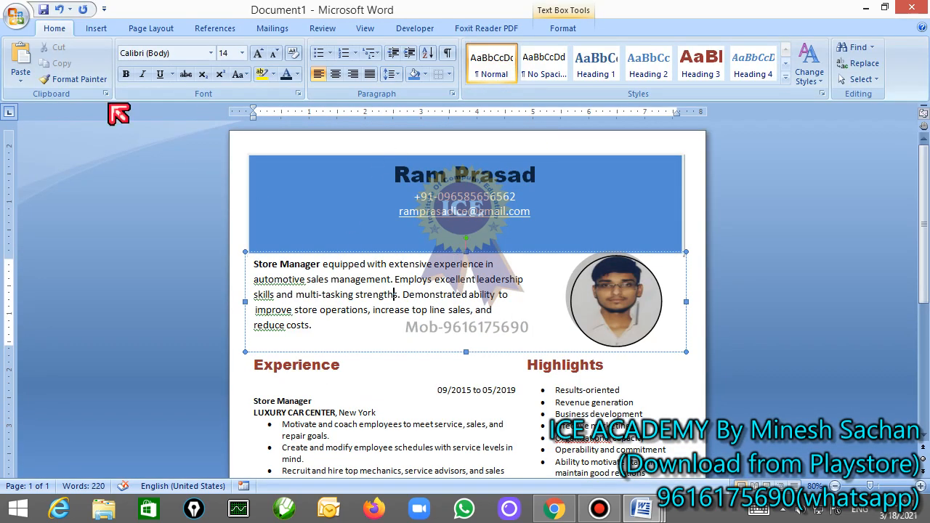
Save the document to the Desktop as a Word document named "resume".
click(16, 16)
click(45, 114)
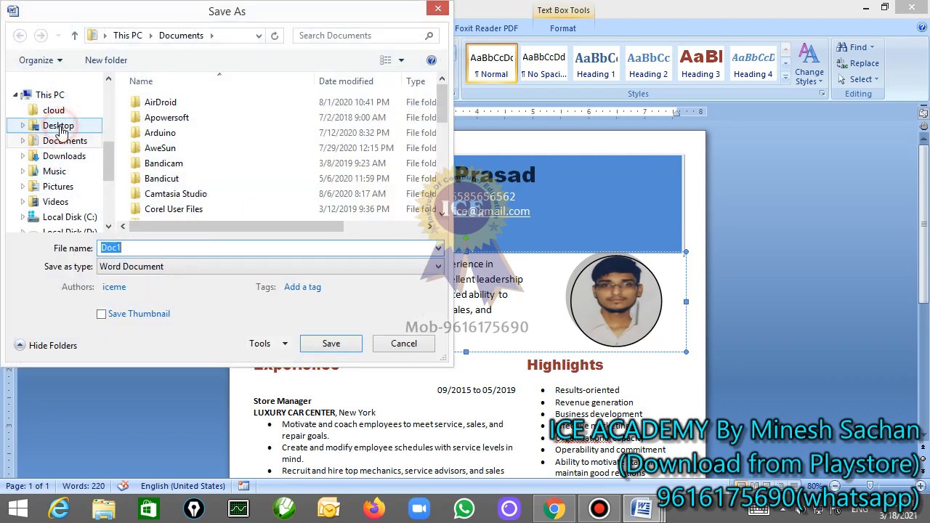
click(45, 126)
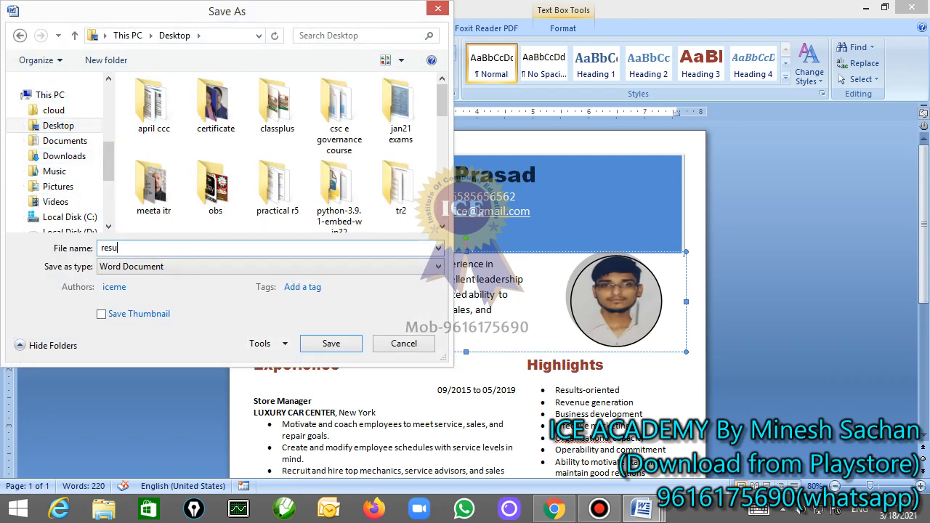
key(Return)
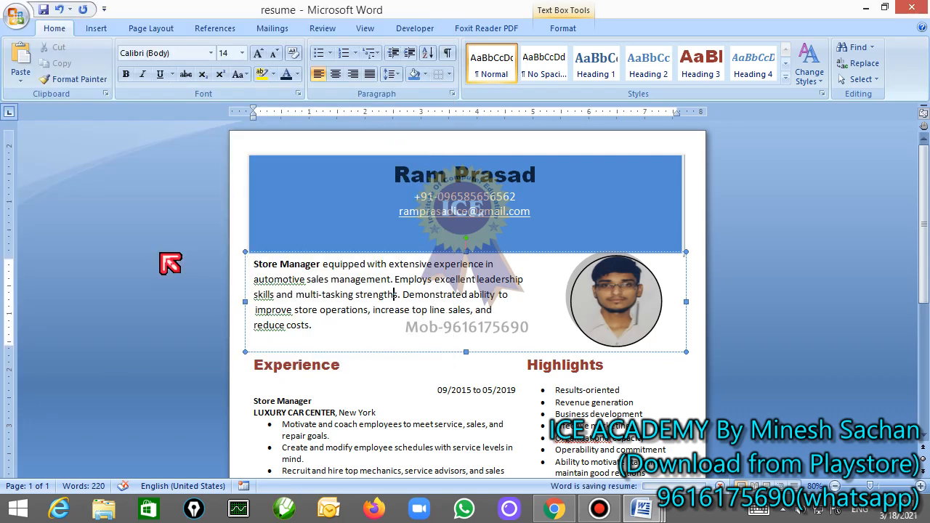
Close the document and move the resume file to an empty spot beside the other desktop icons.
click(918, 10)
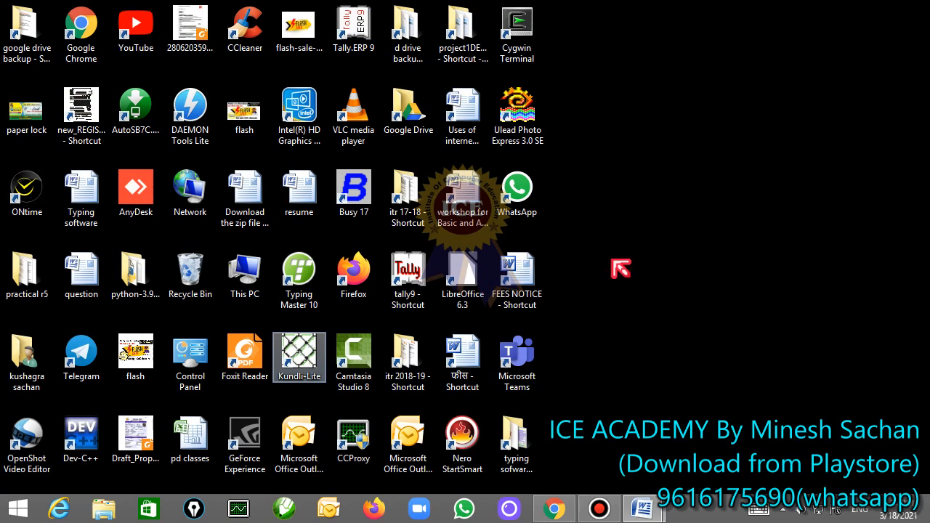
drag(300, 191, 581, 37)
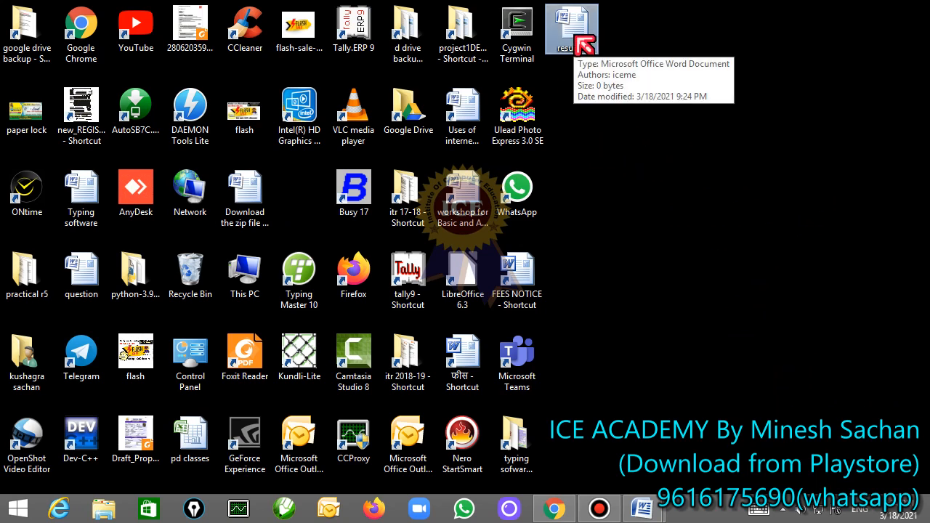
Switch to Chrome and open Google Drive at drive.google.com.
click(554, 511)
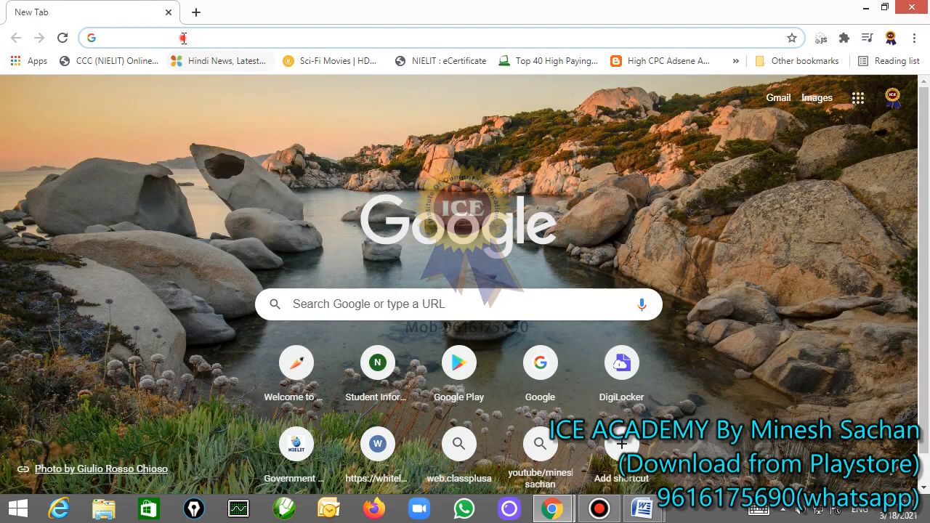
click(183, 37)
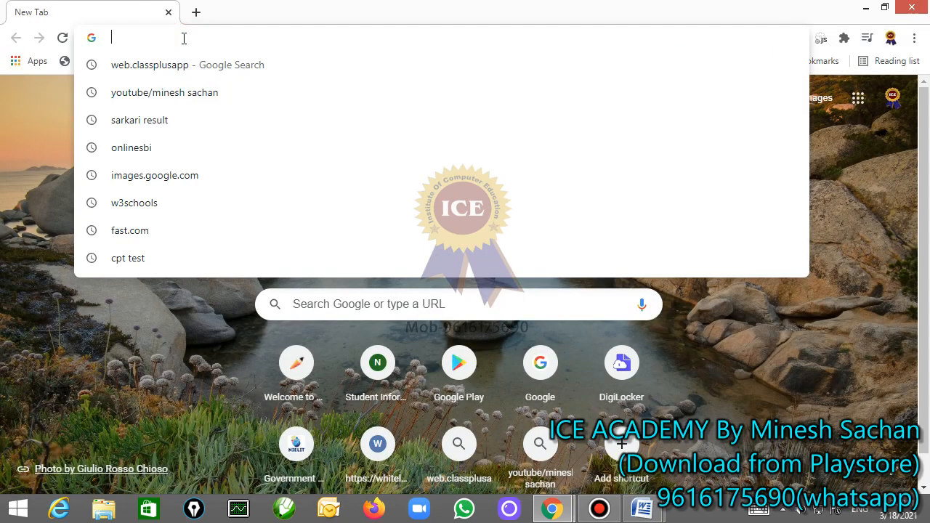
text(drive)
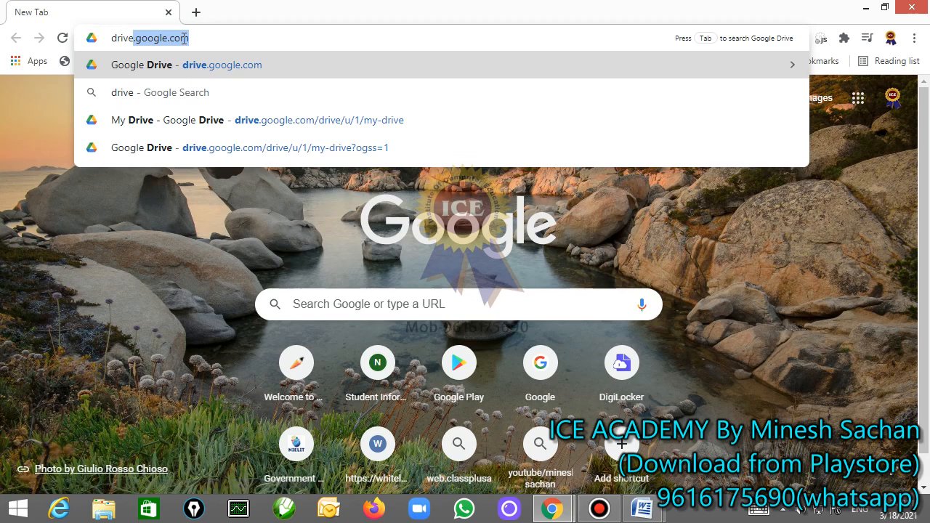
key(Return)
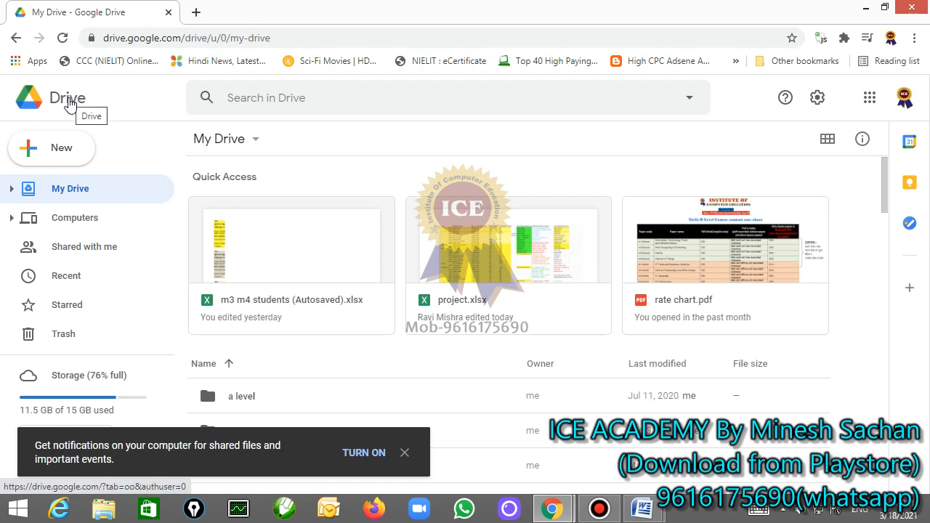
Create a new folder named "resume" in My Drive.
click(63, 150)
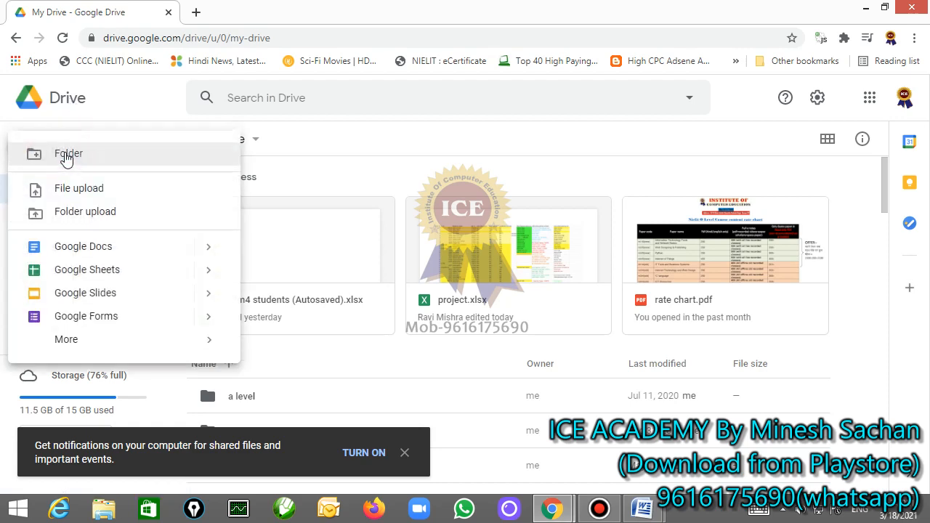
click(76, 162)
text(r)
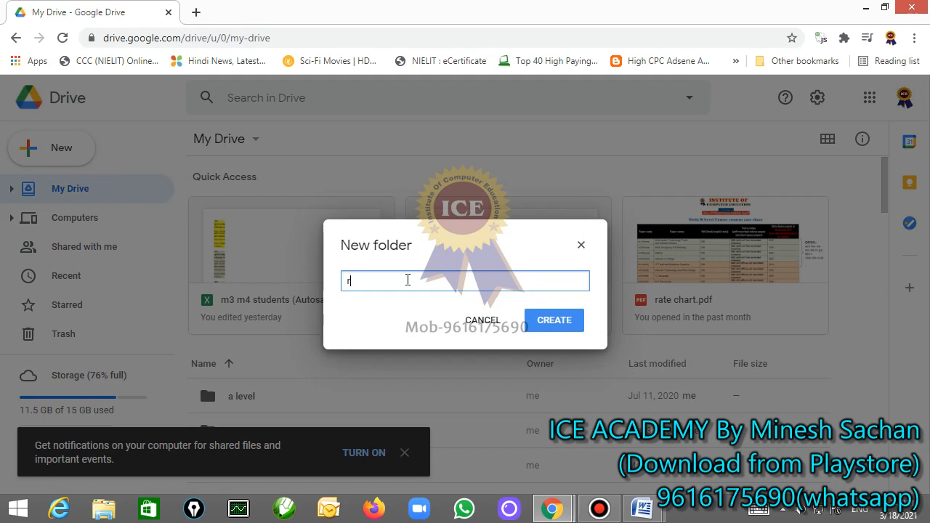
text(esume)
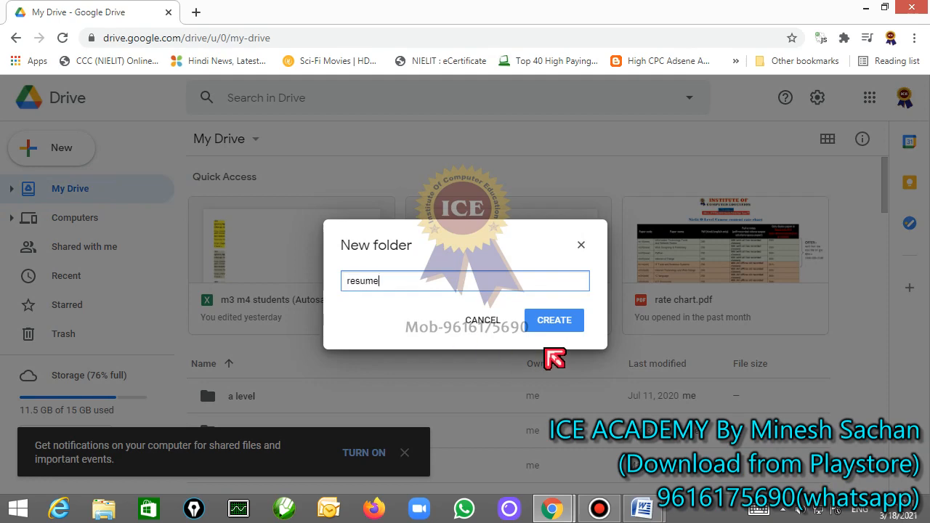
click(547, 324)
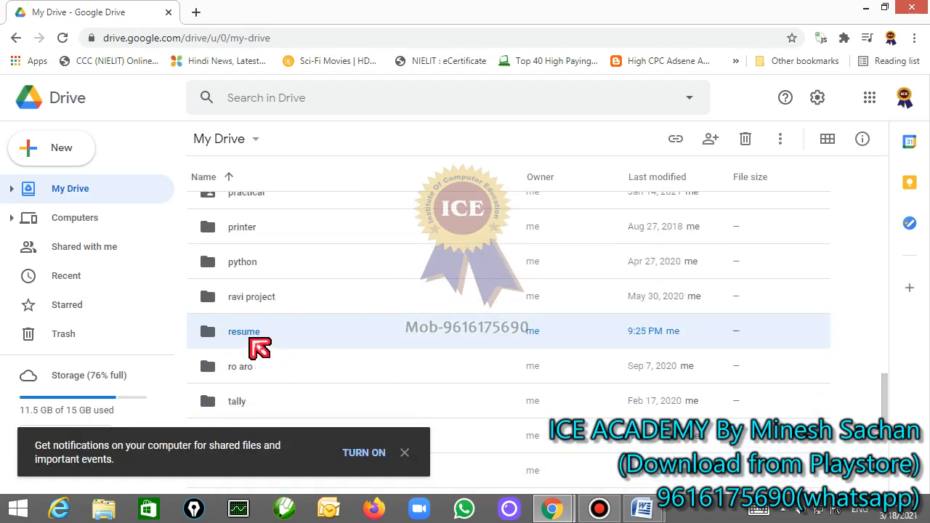
Open the new resume folder in Drive and upload the resume document from the desktop into it.
double_click(250, 340)
double_click(436, 15)
drag(557, 125, 544, 81)
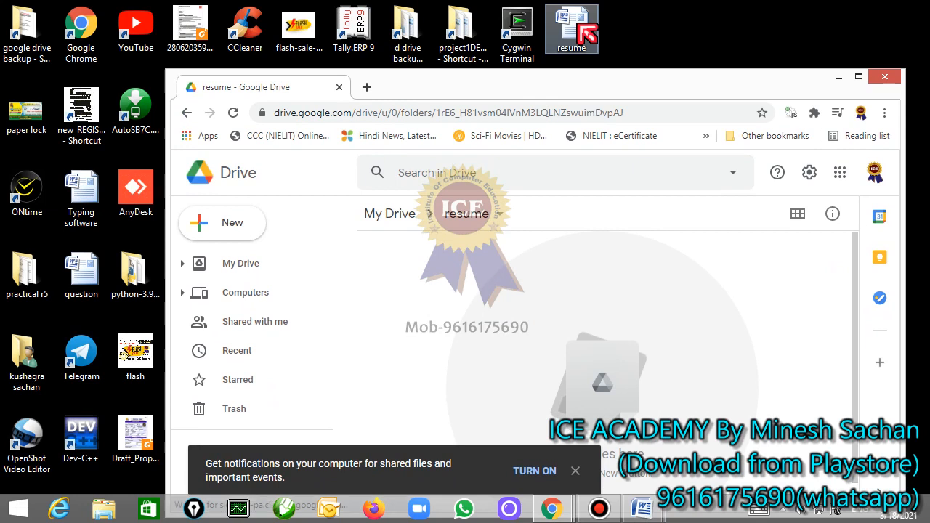
drag(580, 26, 481, 303)
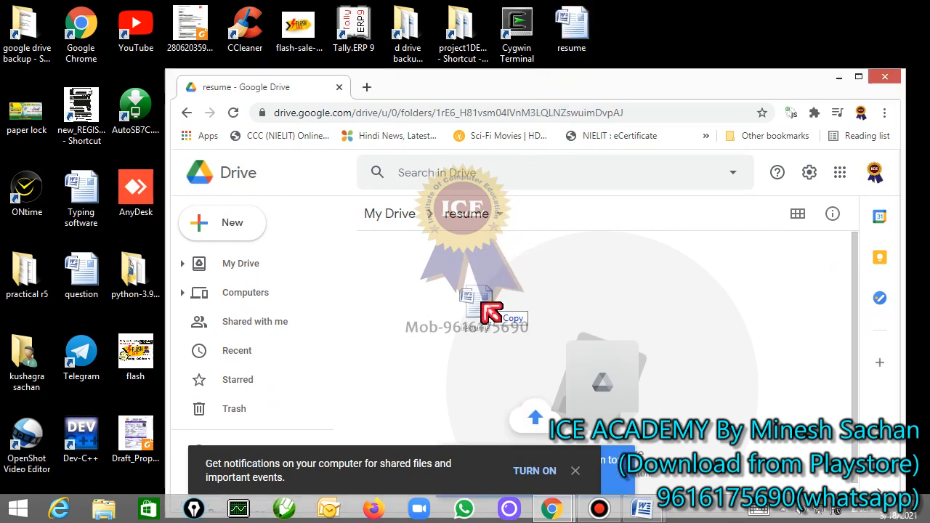
drag(555, 92, 395, 43)
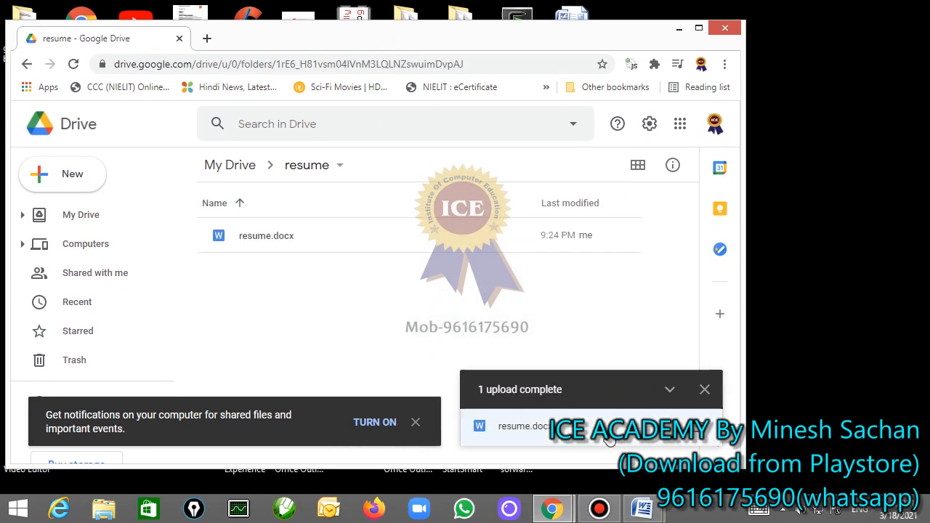
click(705, 389)
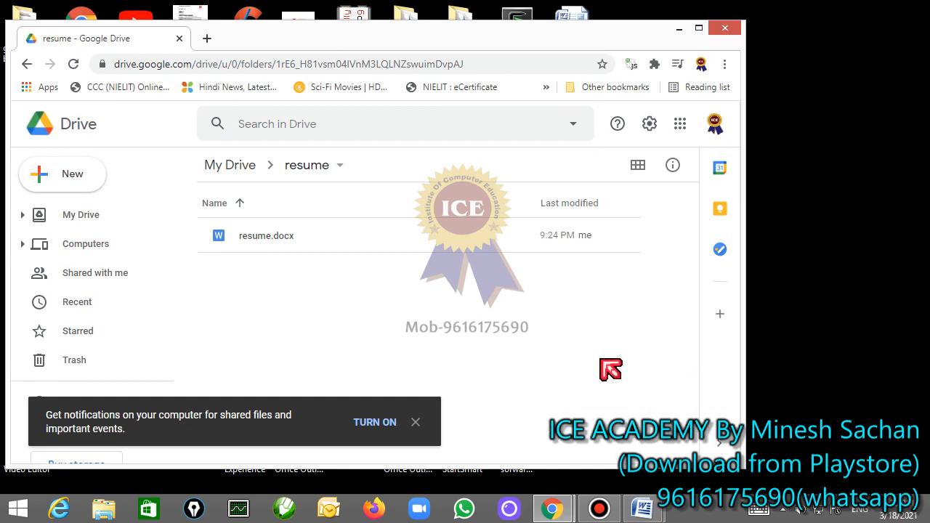
click(414, 422)
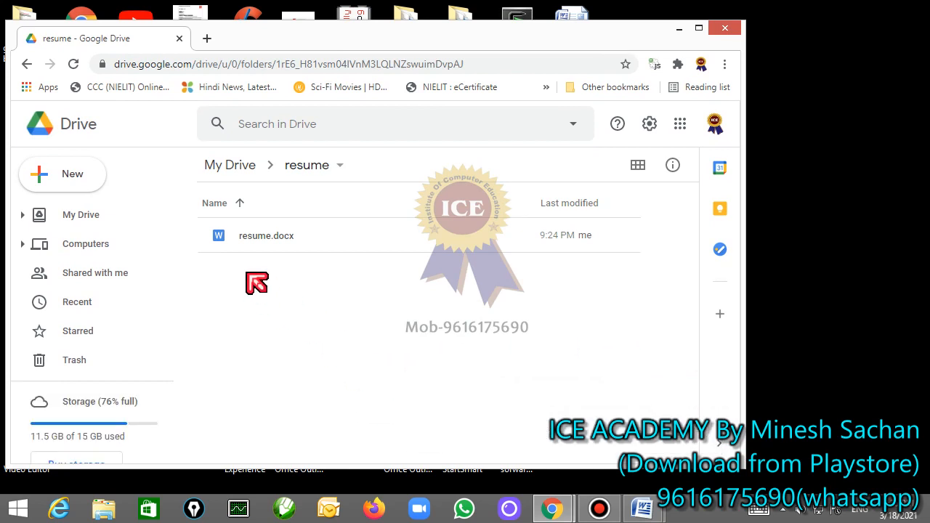
Open the uploaded resume.docx in Google Docs, check how the photo and text sections are displayed, and close it.
right_click(263, 239)
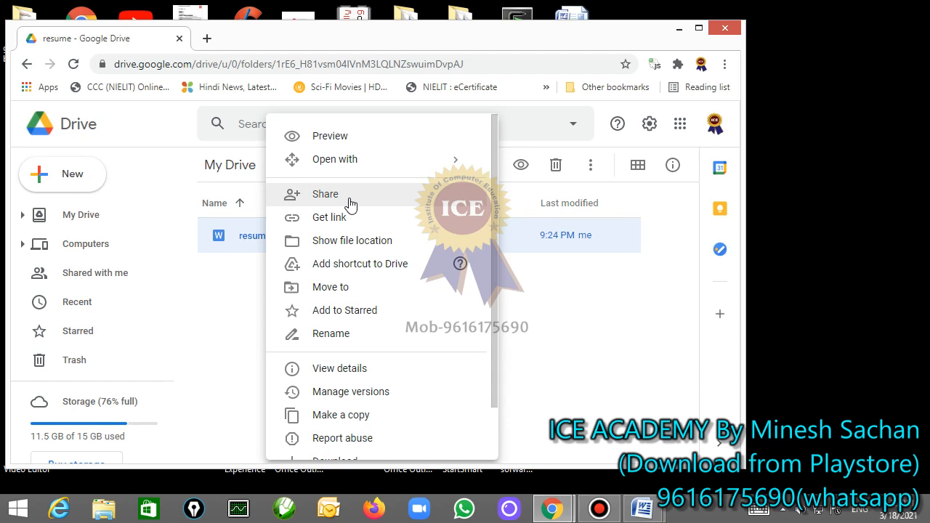
click(350, 200)
double_click(247, 238)
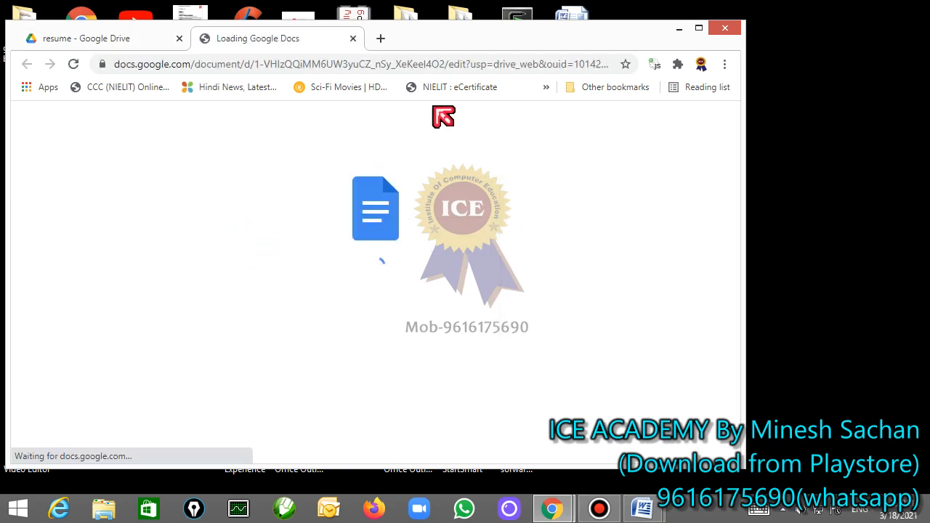
double_click(471, 40)
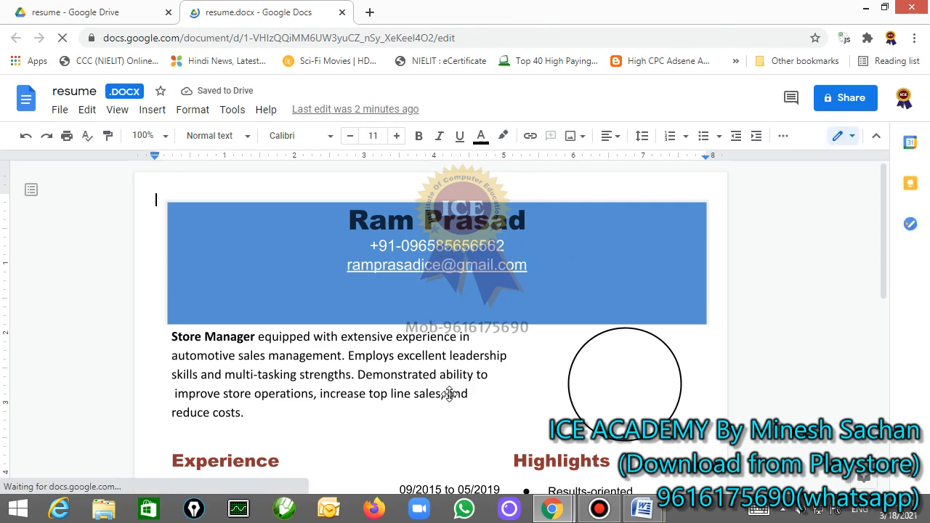
scroll(450, 393, down, 2)
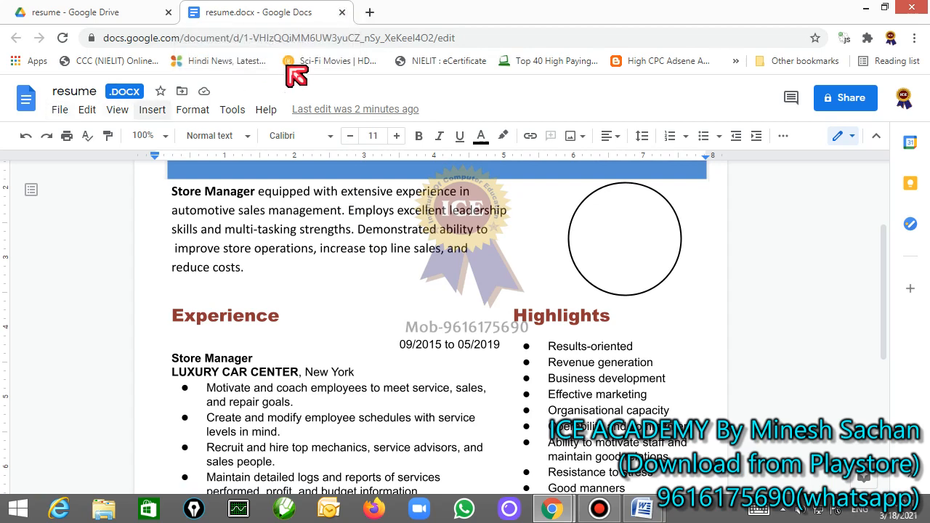
click(341, 13)
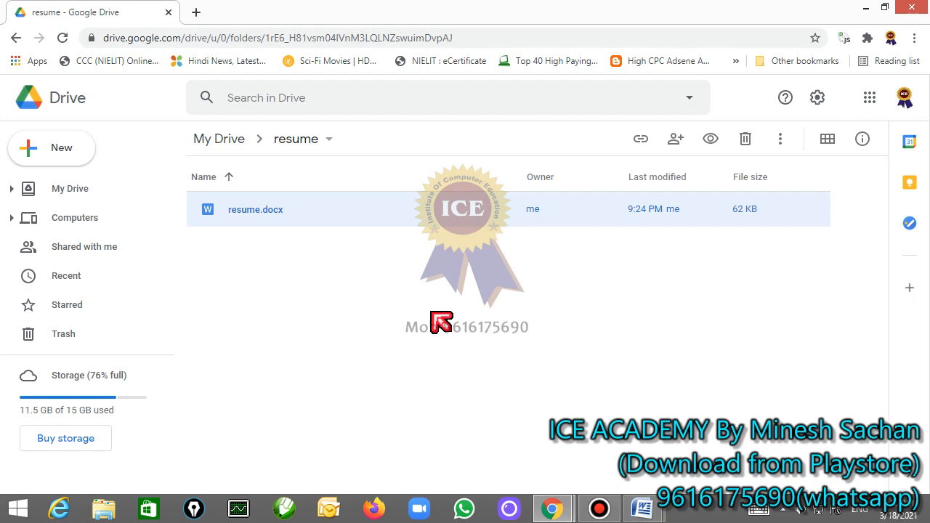
Close the browser and open the resume document from the desktop.
click(909, 7)
double_click(580, 33)
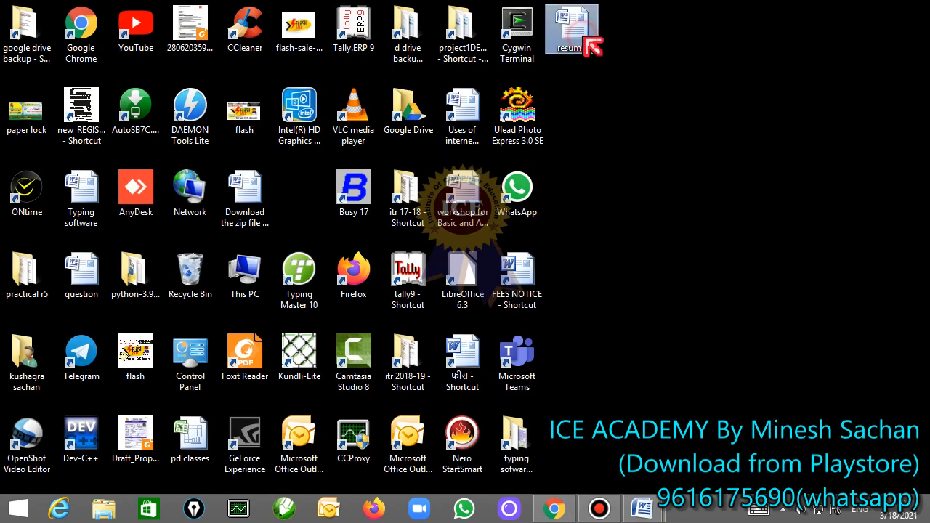